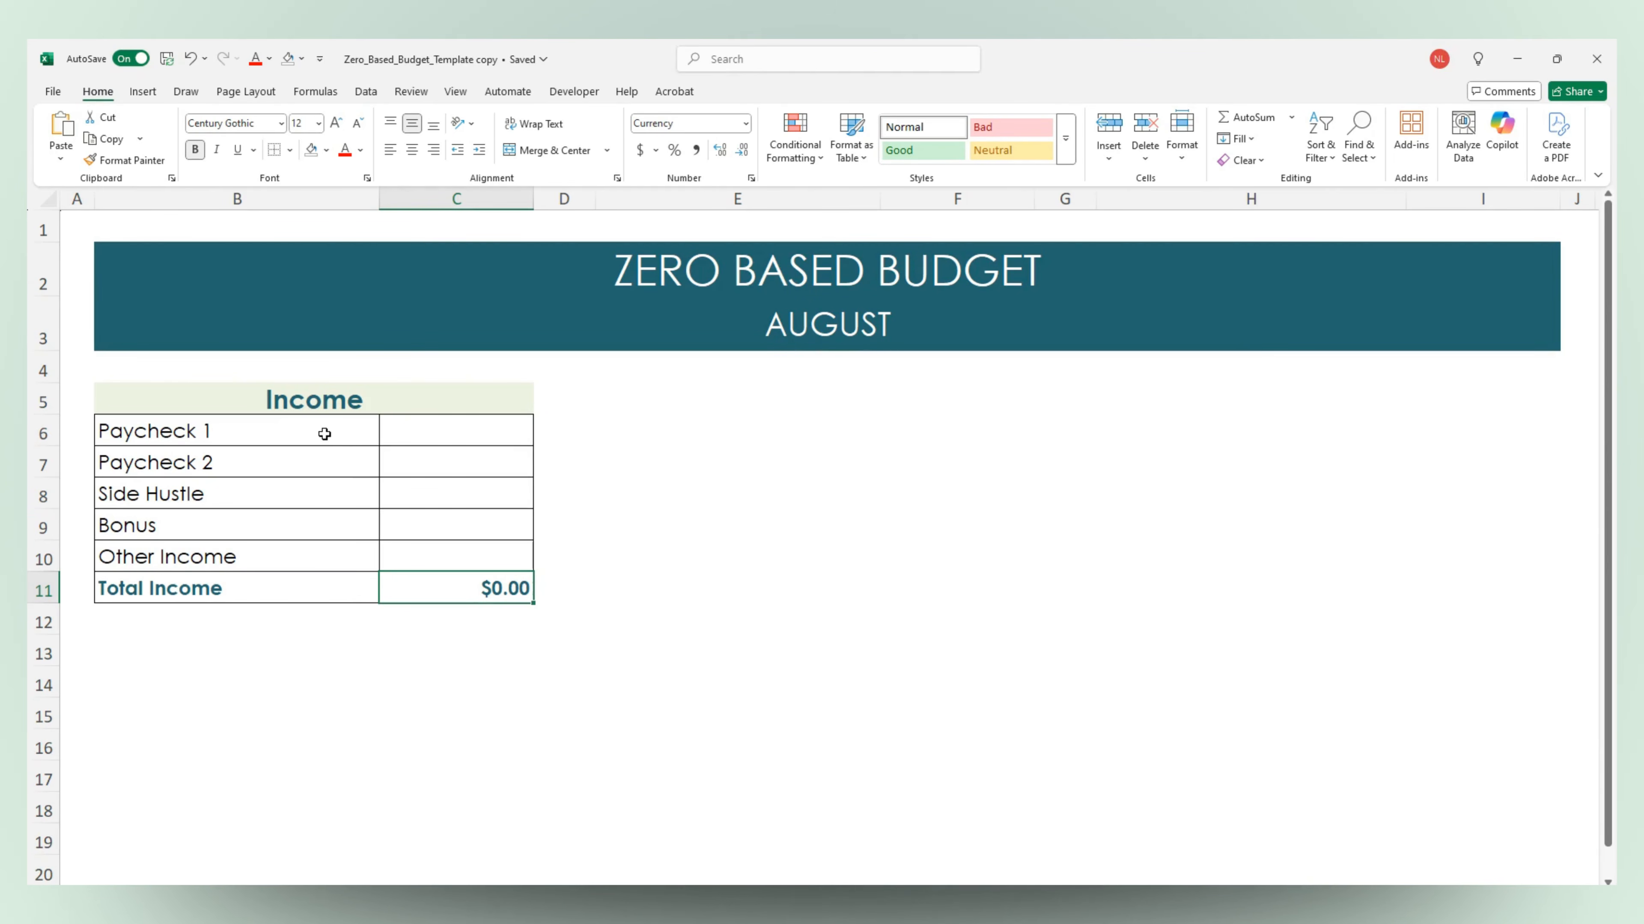
Review the Income categories and the Fixed Expenses categories, including the Total Fixed cell
left_click(324, 433)
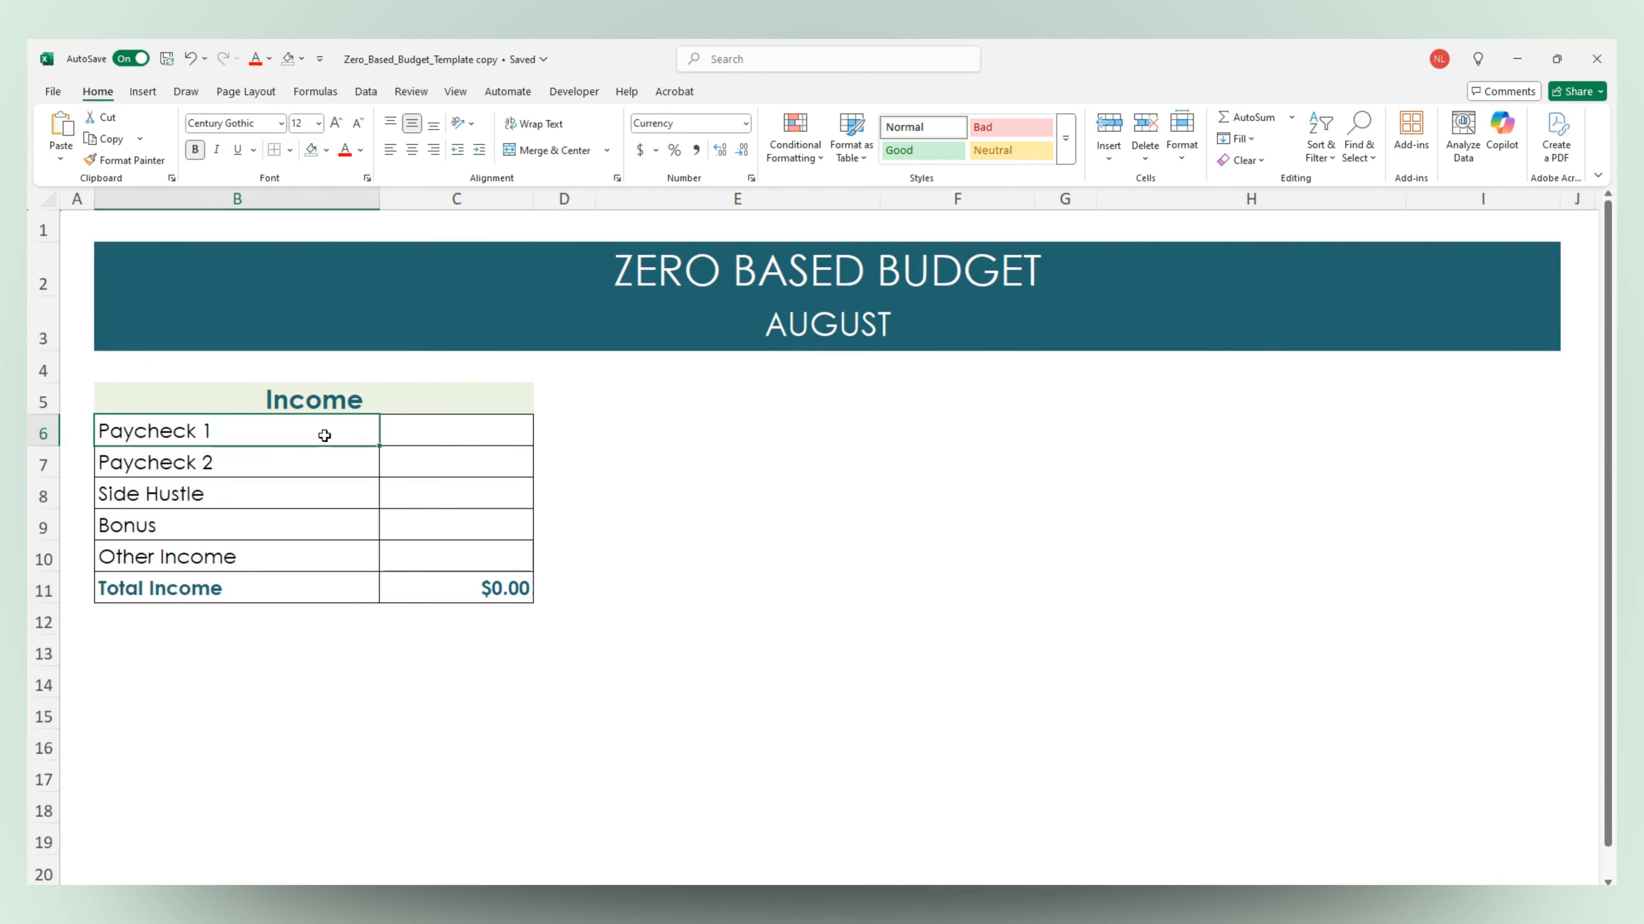
left_click(319, 463)
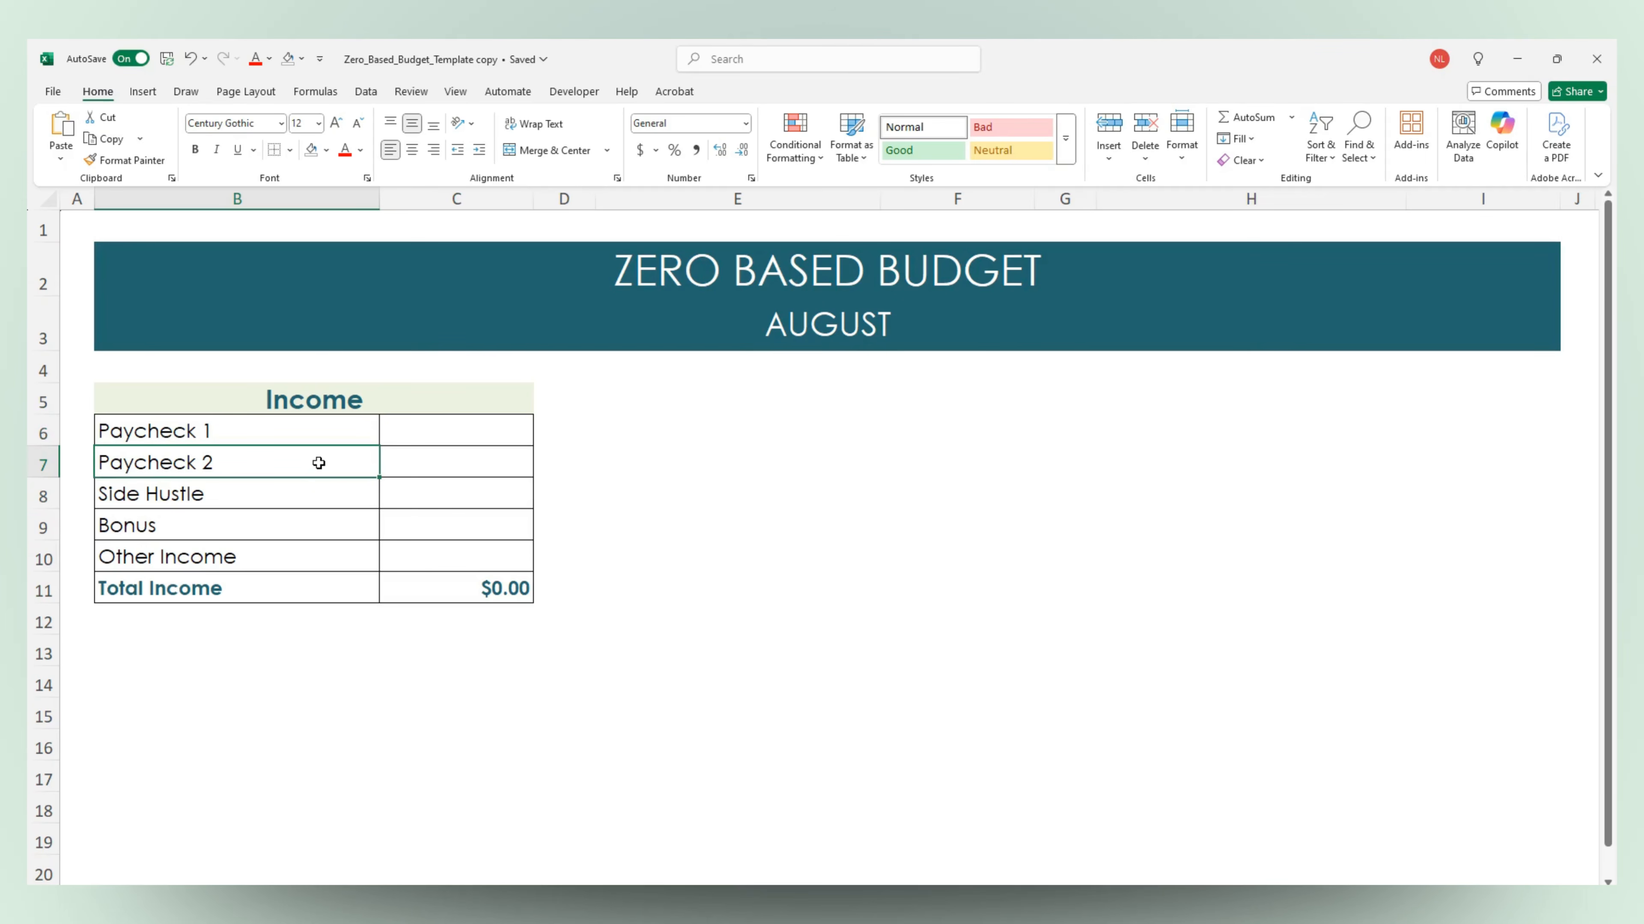
left_click(308, 498)
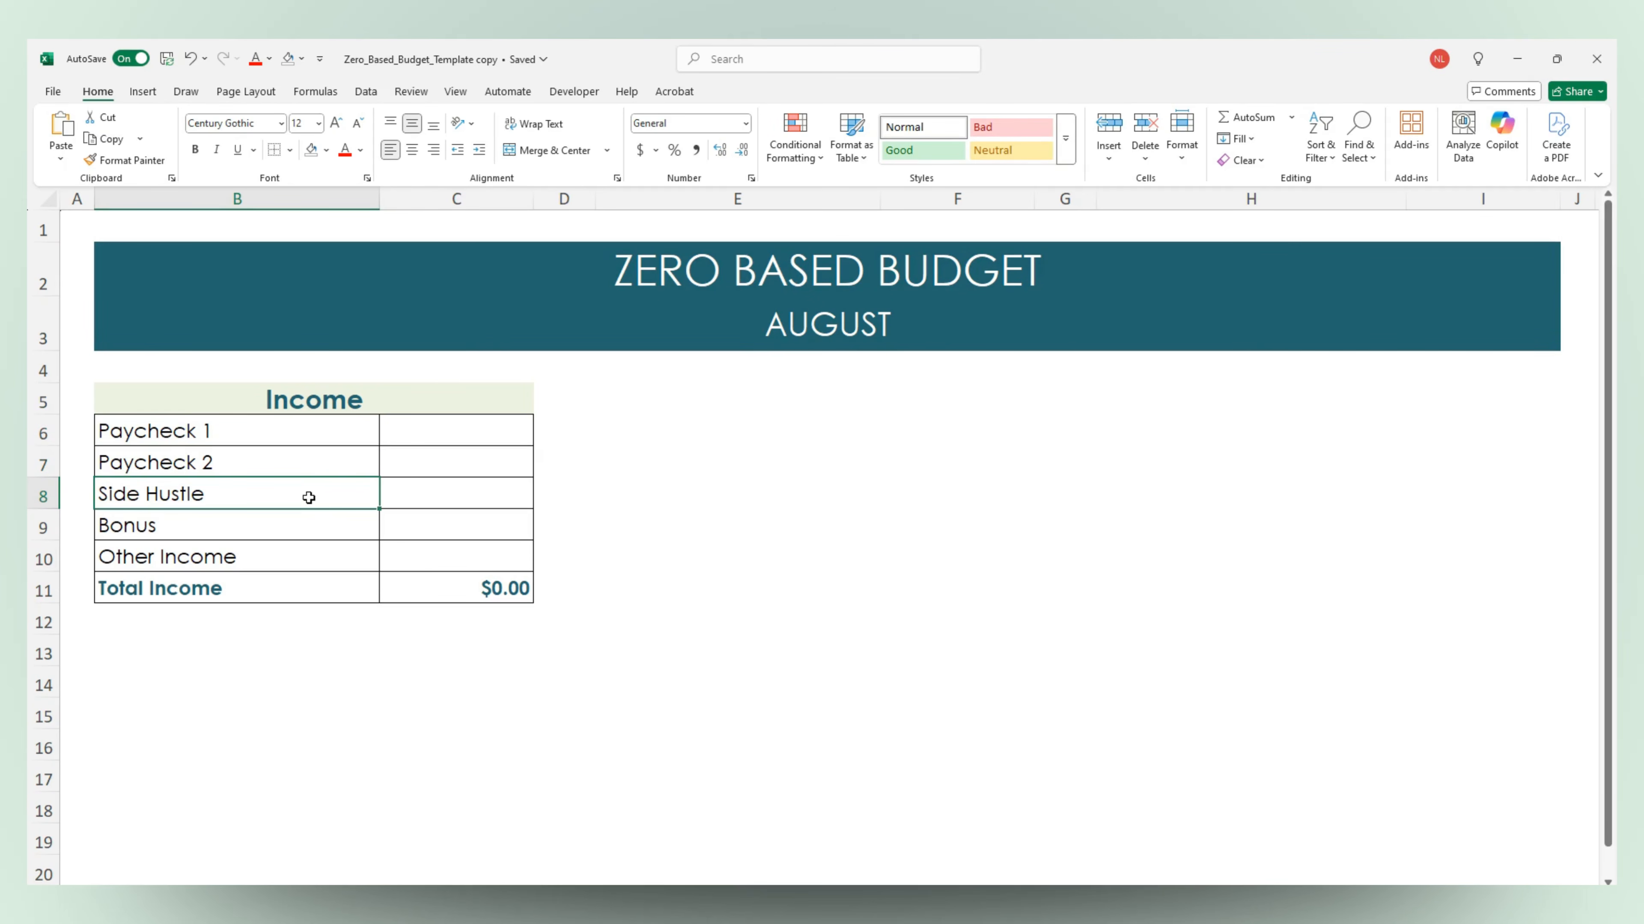
left_click(311, 559)
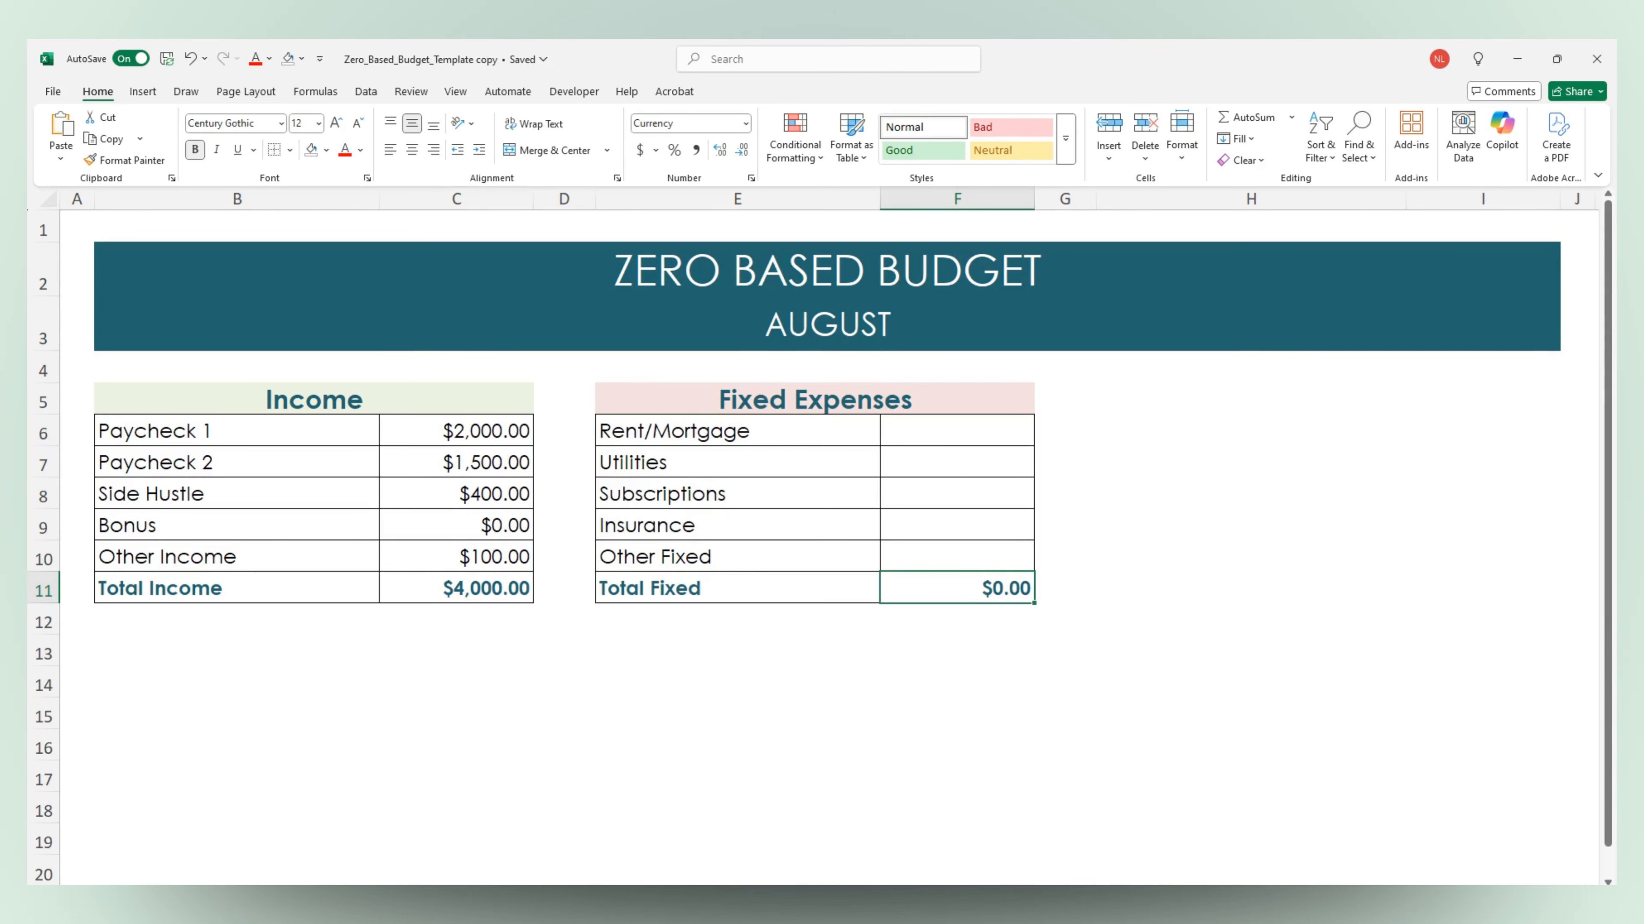
left_click(830, 441)
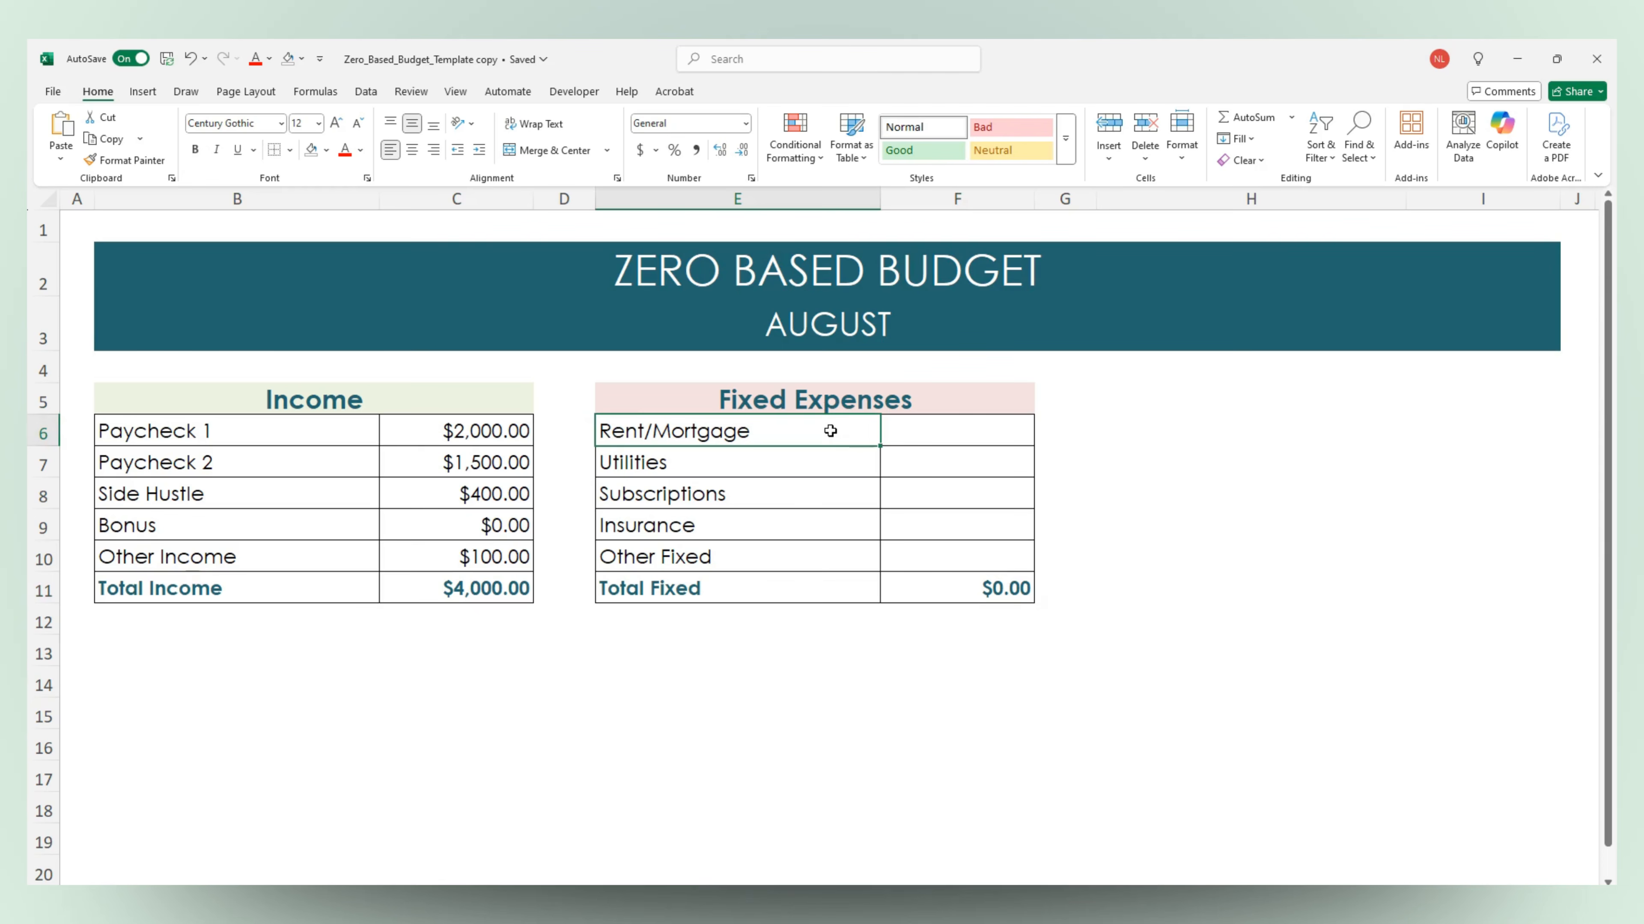
left_click(823, 457)
left_click(822, 493)
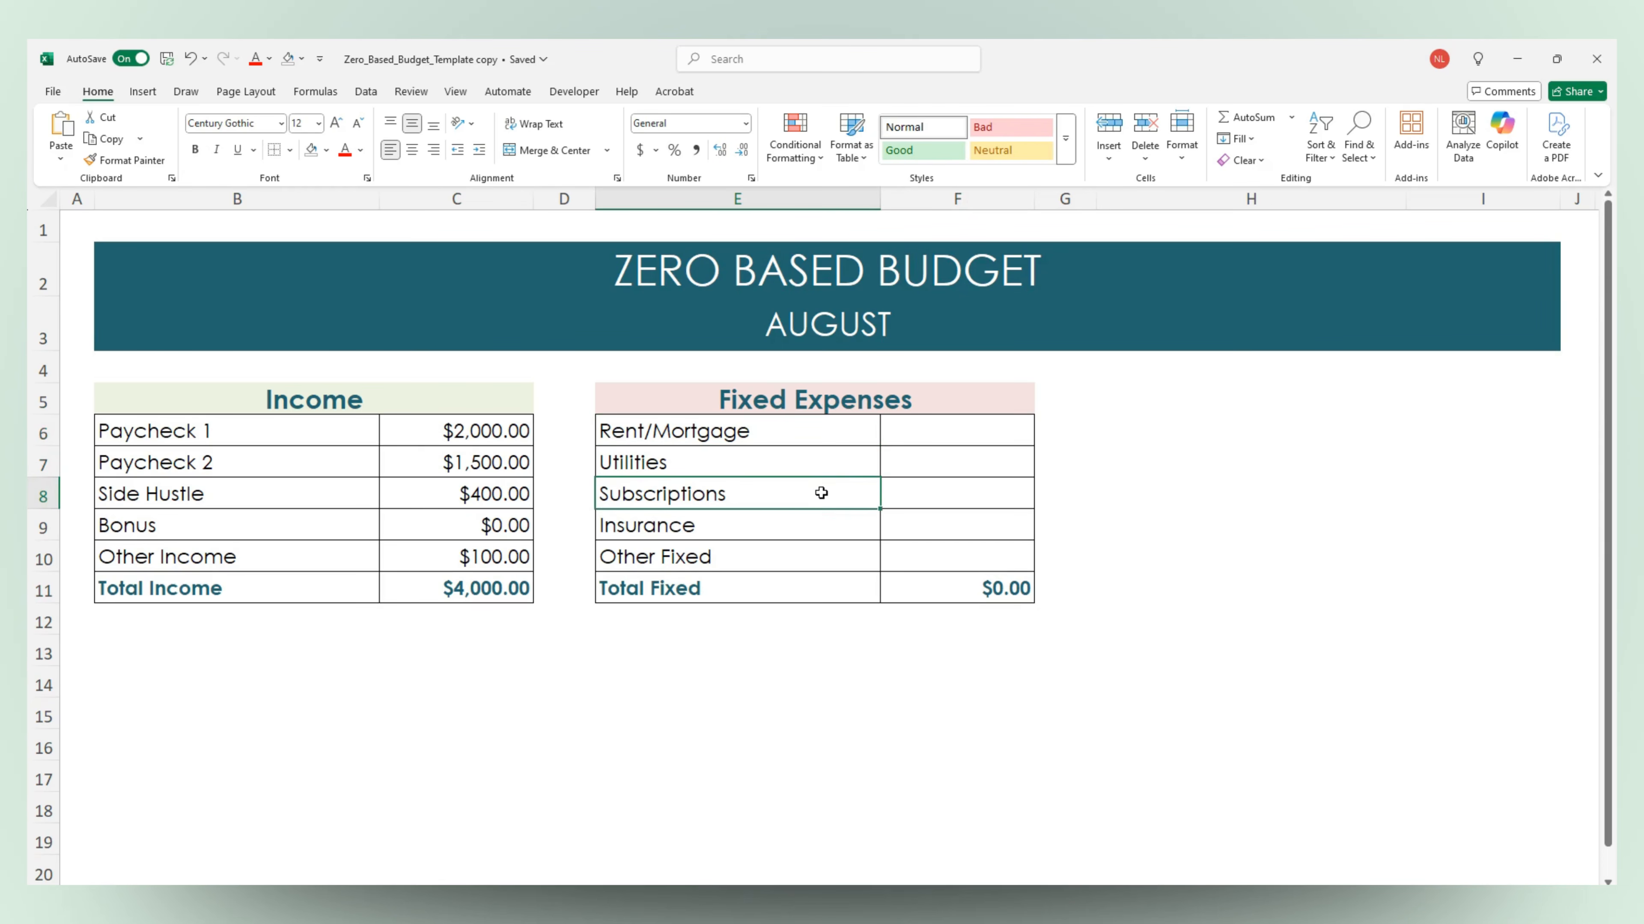
left_click(817, 524)
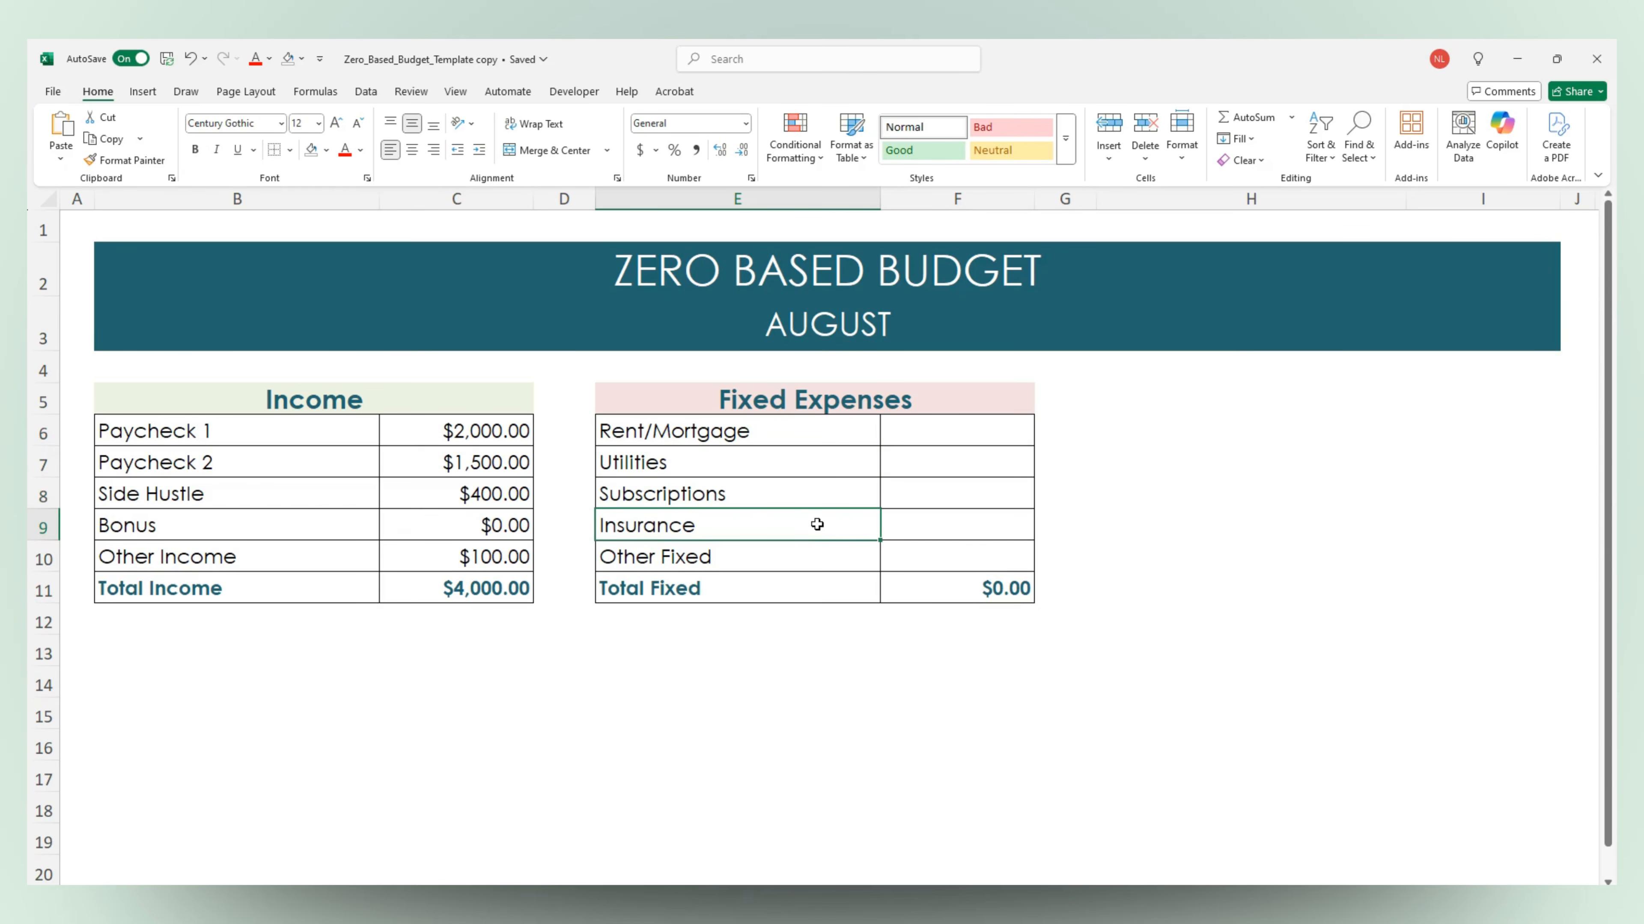
left_click(950, 597)
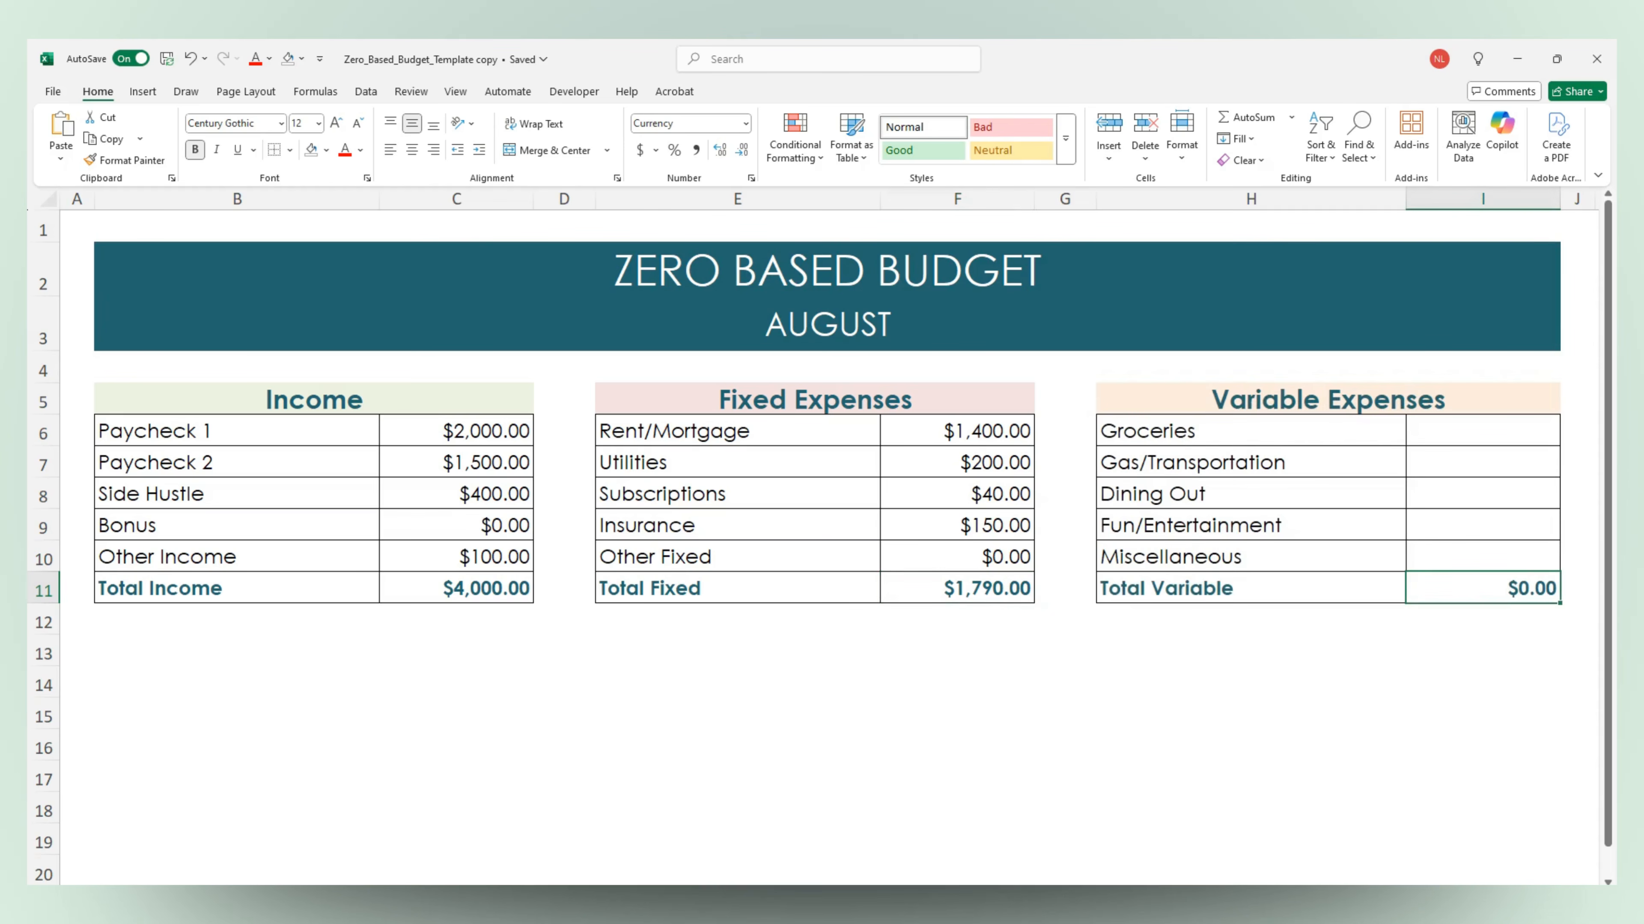
Review the Variable Expenses categories and their total, along with the first categories in the Savings table
left_click(1309, 432)
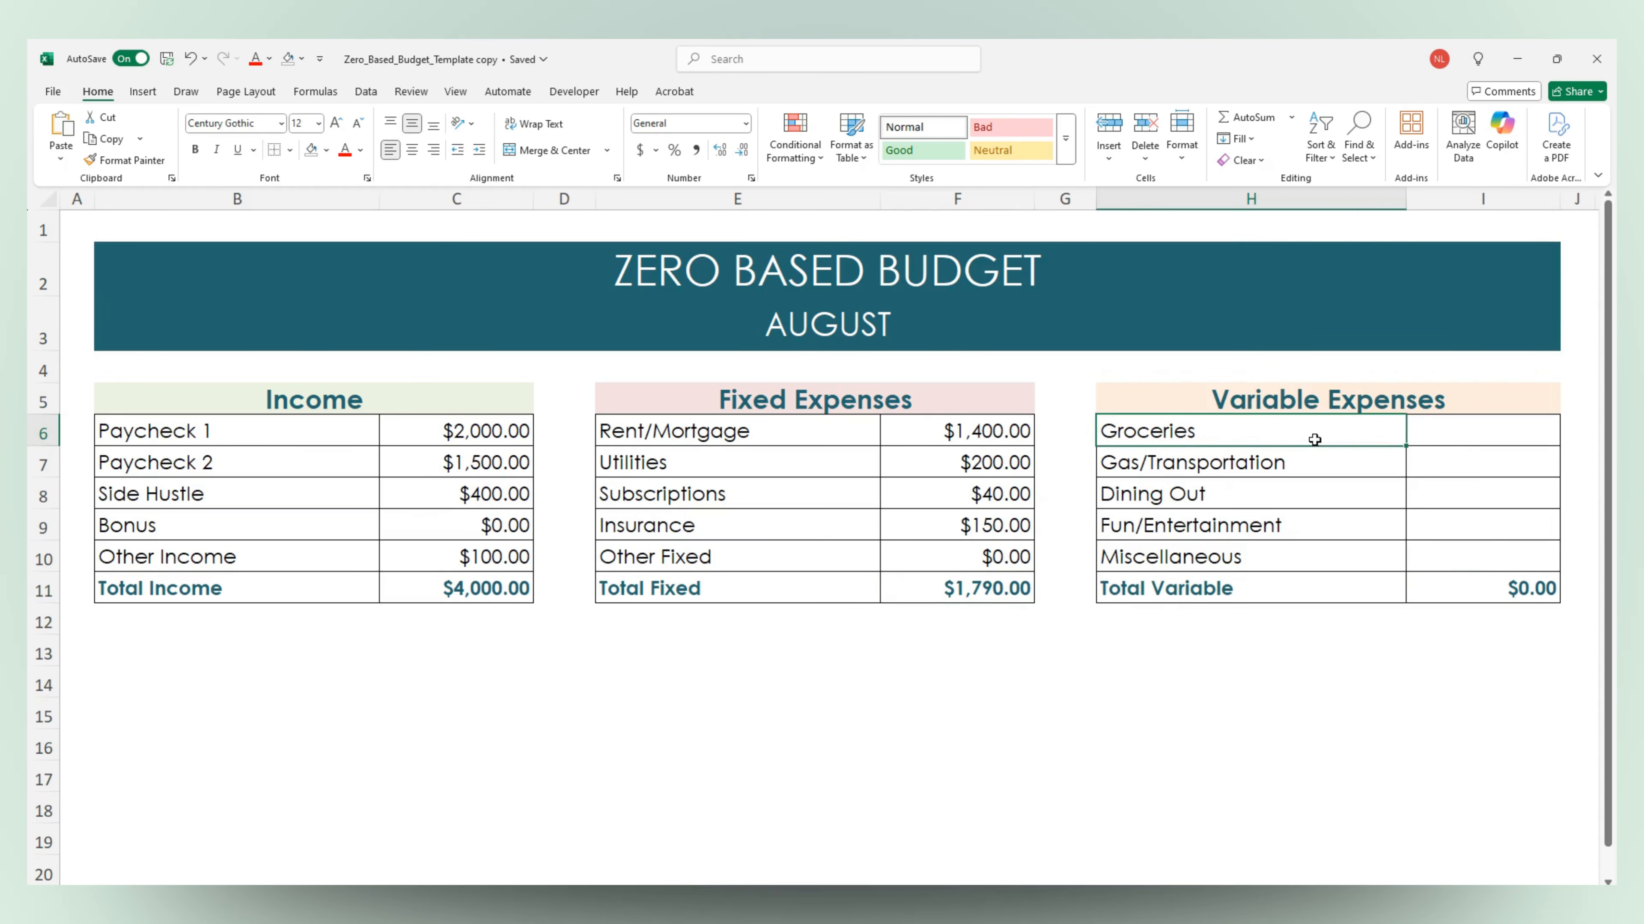
left_click(1324, 463)
left_click(1323, 487)
left_click(1326, 518)
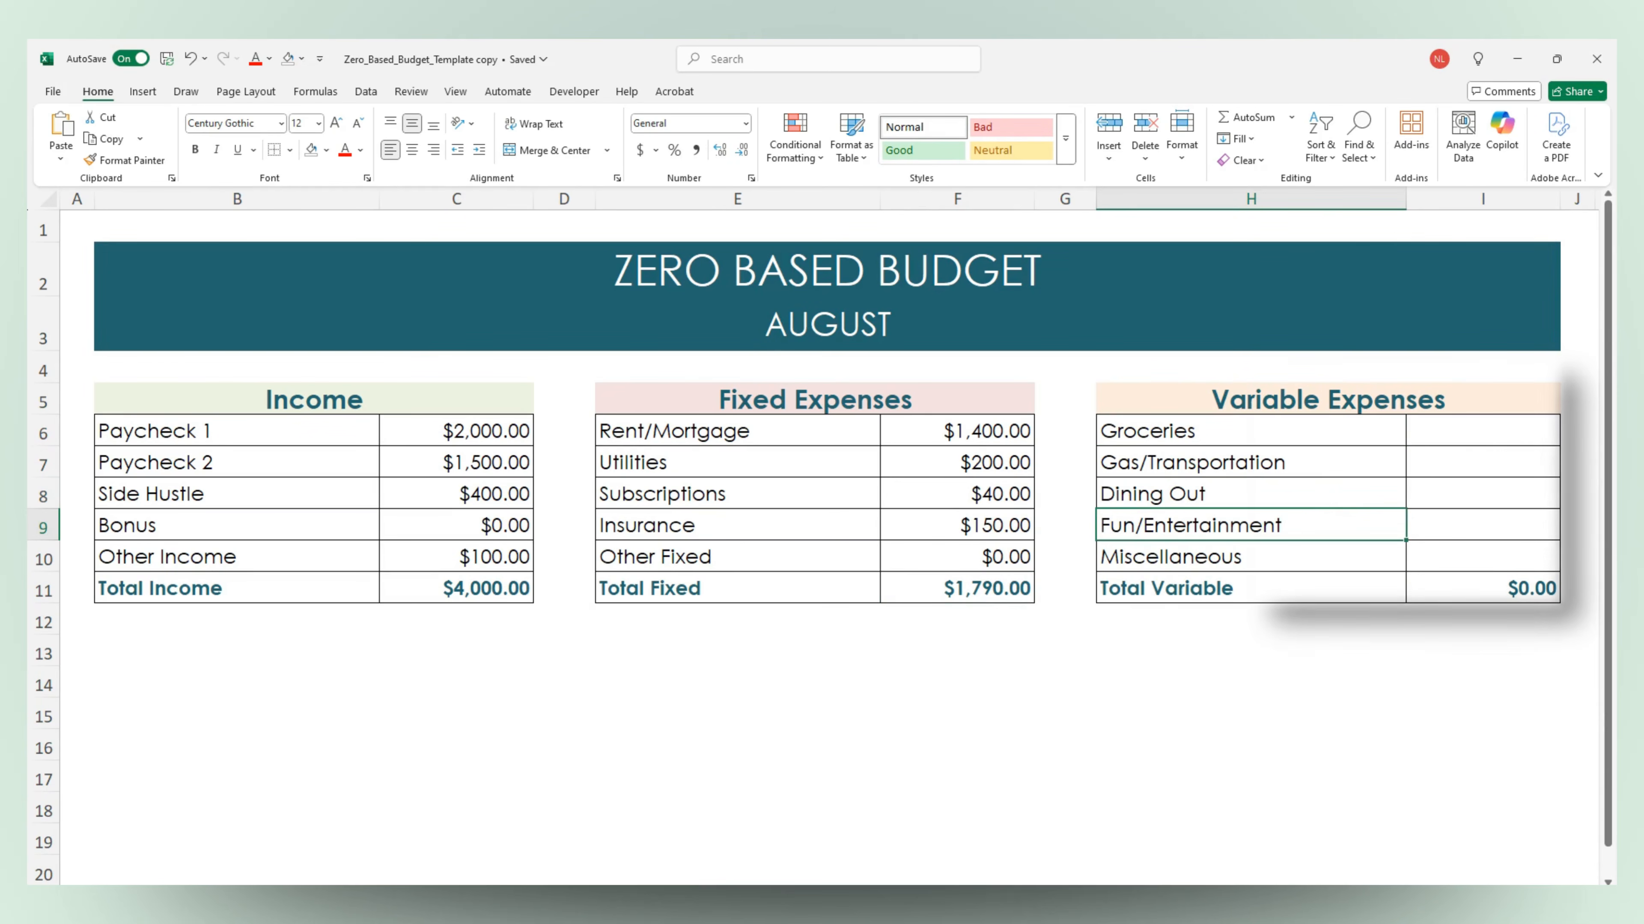
left_click(1482, 588)
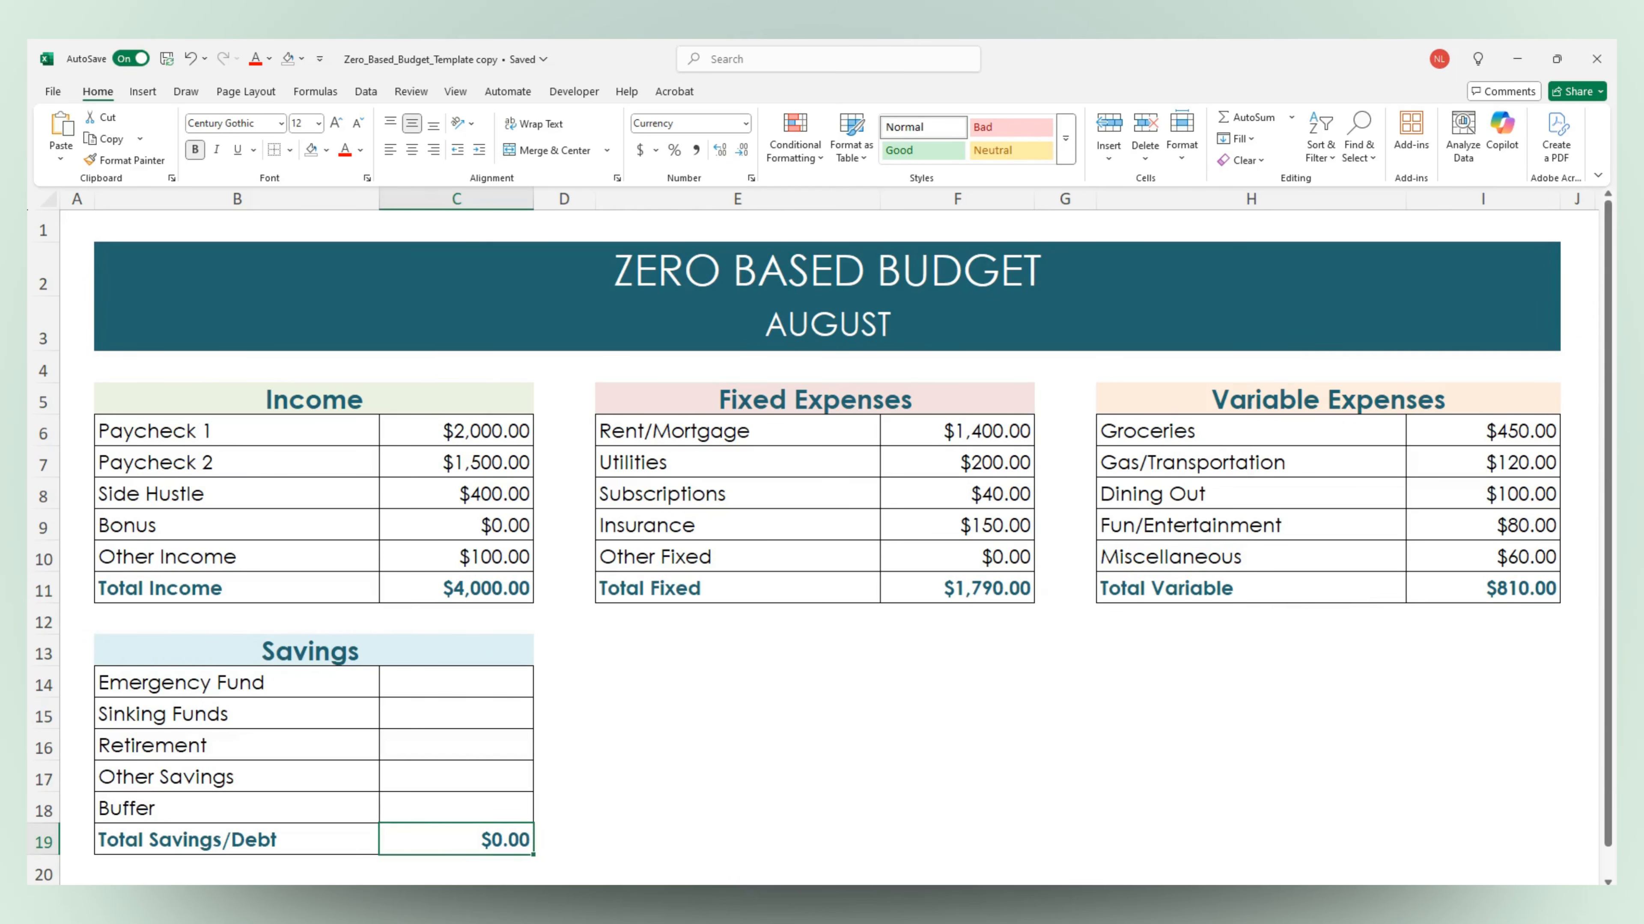
left_click(348, 691)
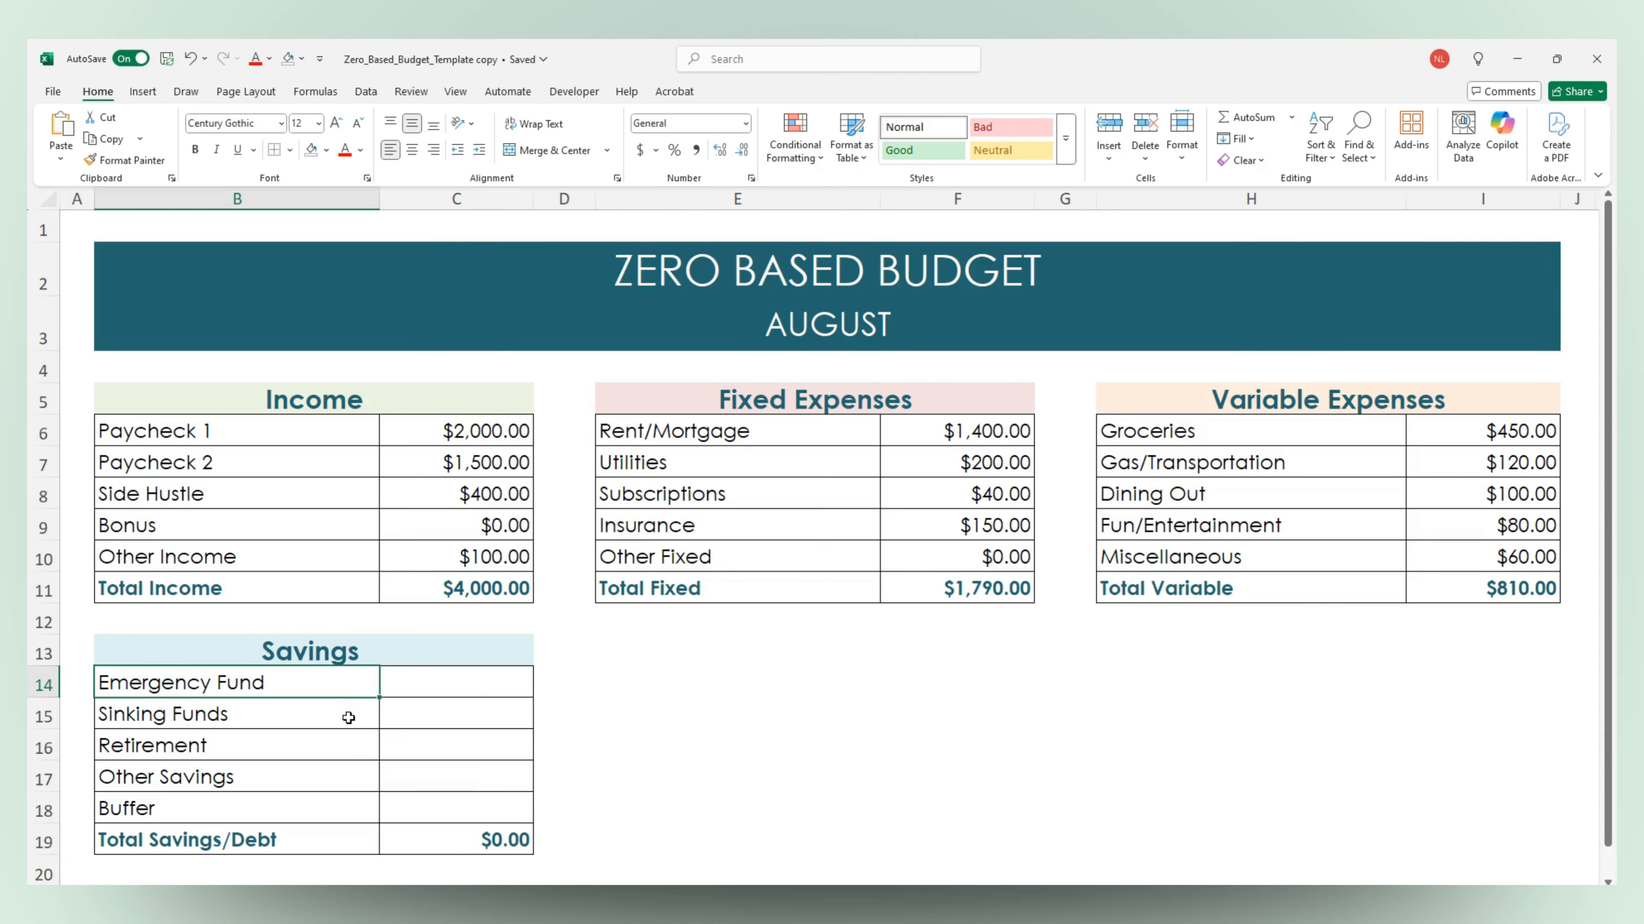
left_click(349, 717)
left_click(342, 745)
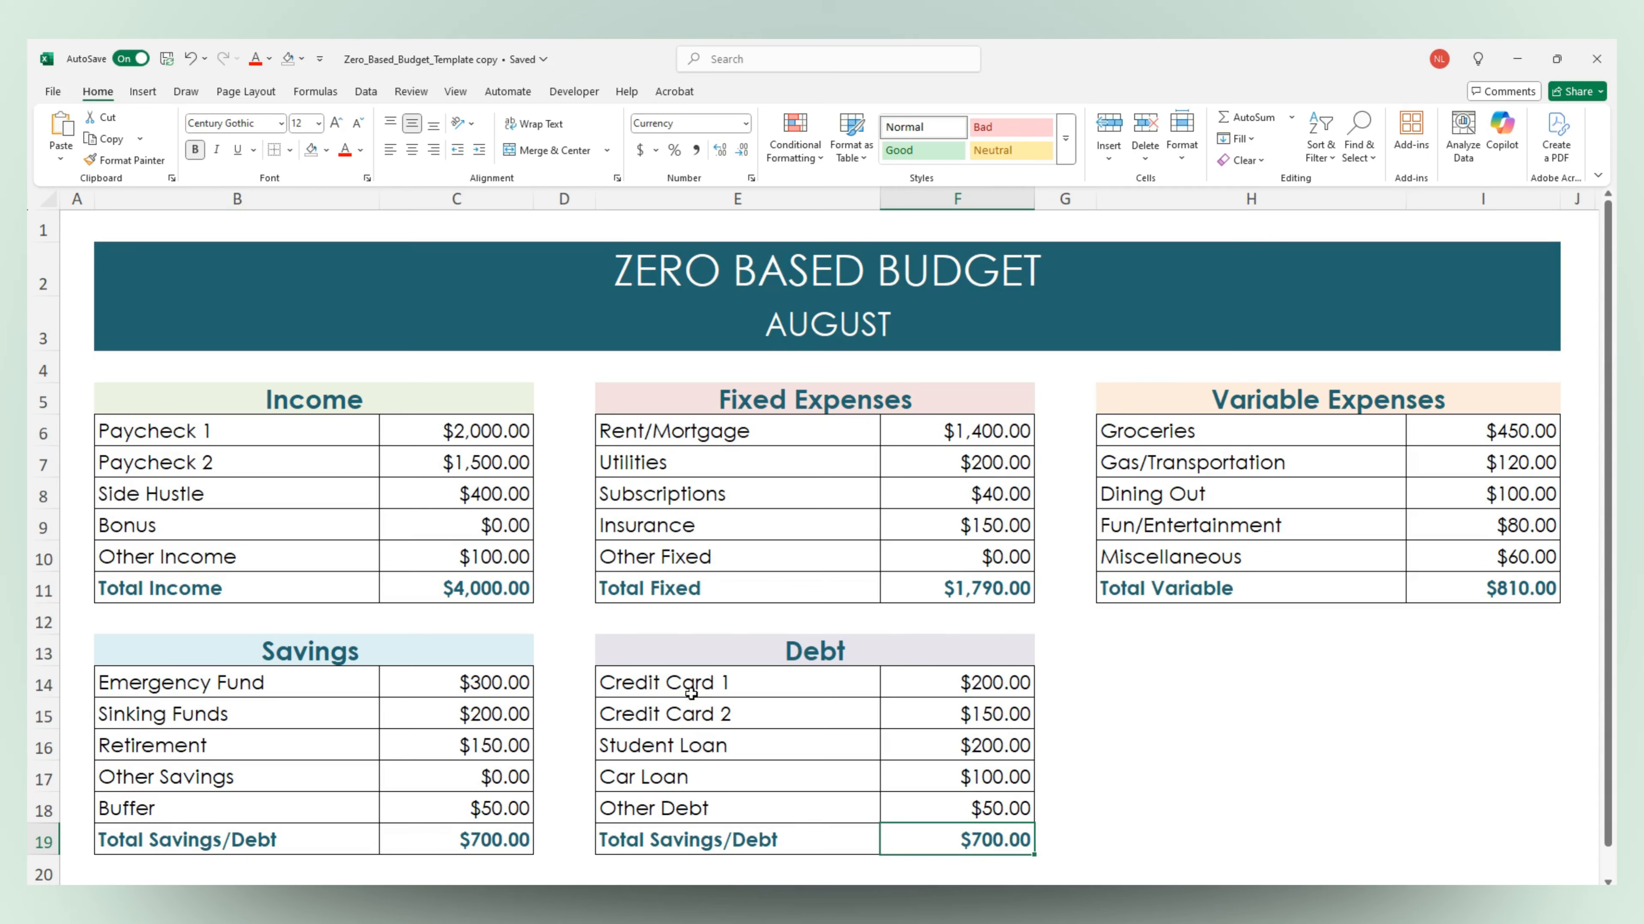
Inspect the SUM formula behind the Total Income amount without changing it
left_click(504, 594)
double_click(504, 595)
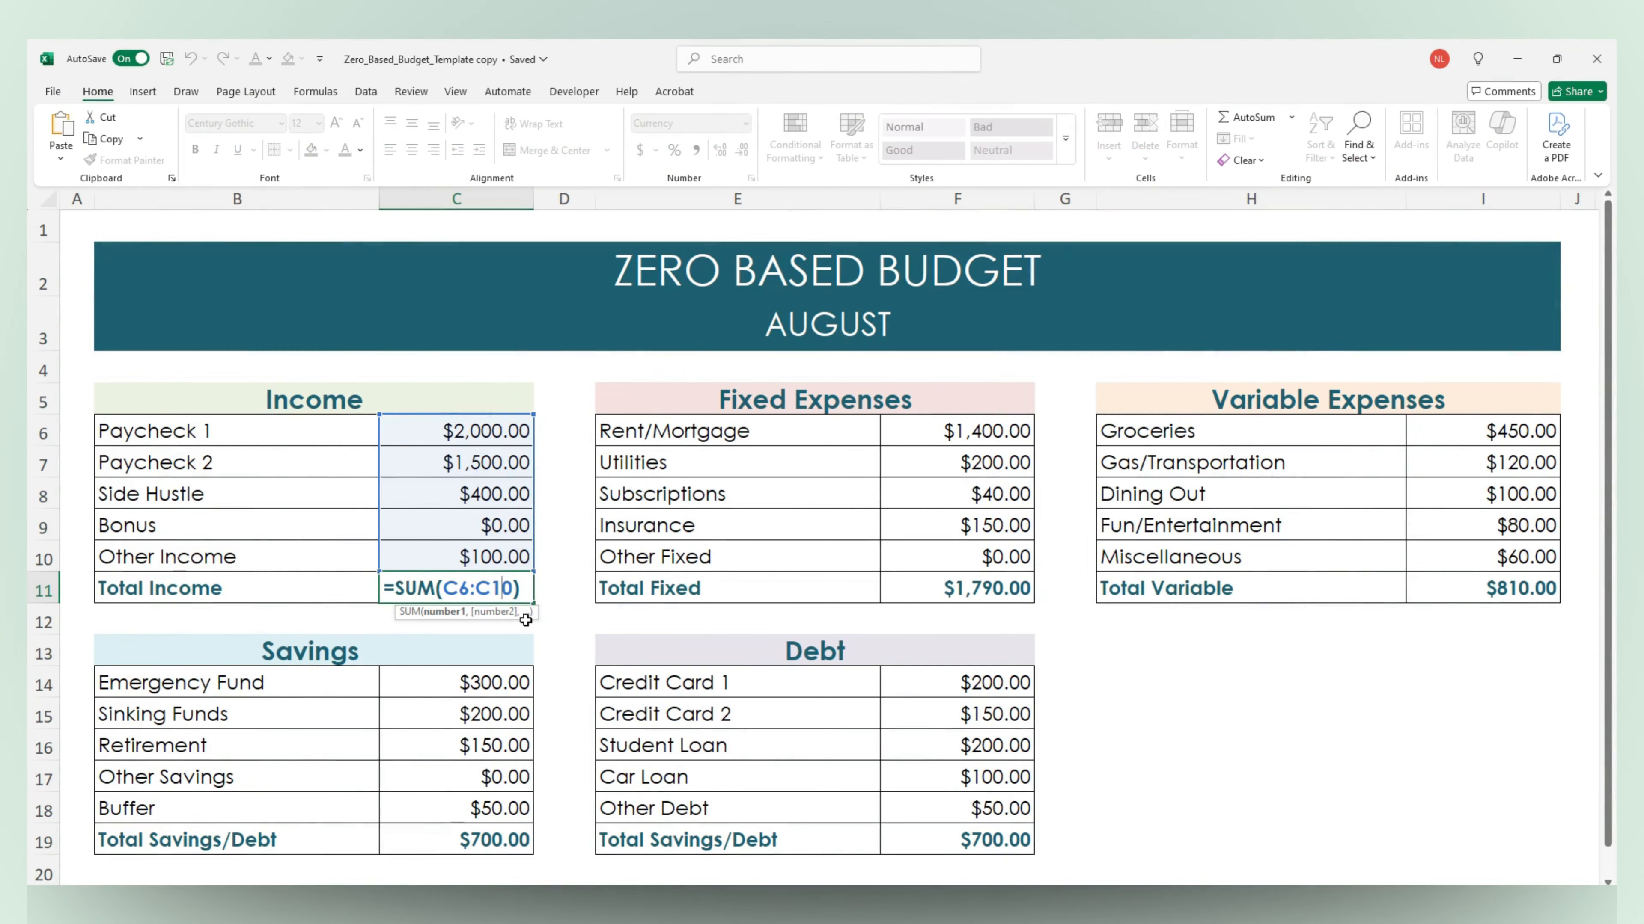
key("Escape")
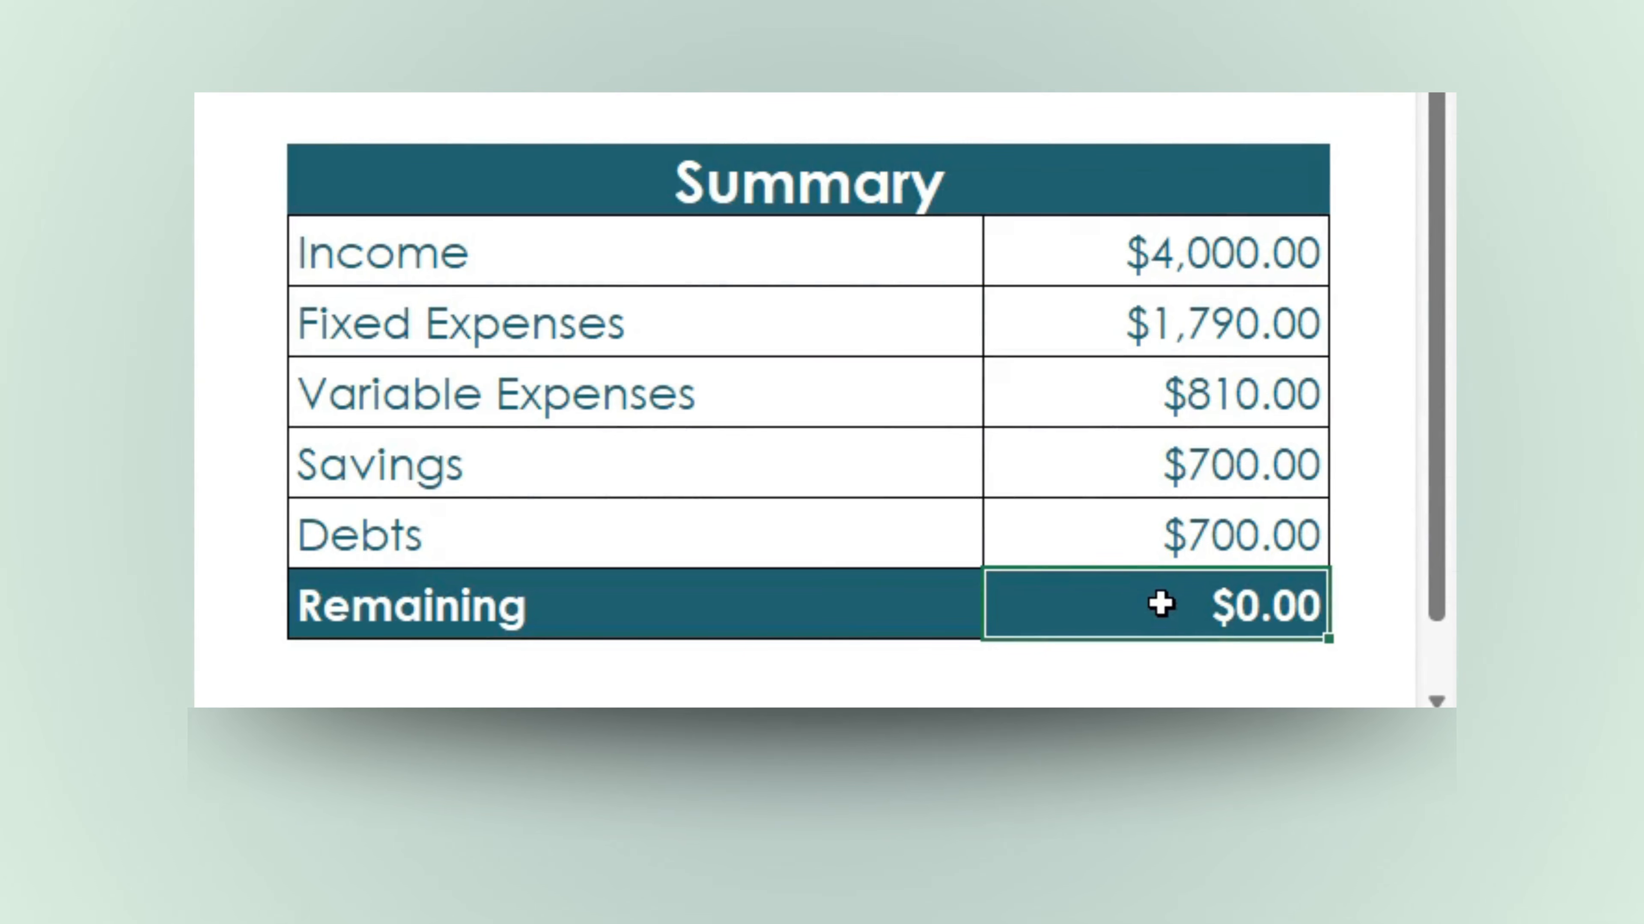
Inspect the subtraction formula in the Summary table's Remaining cell, keeping it as it is
double_click(1157, 594)
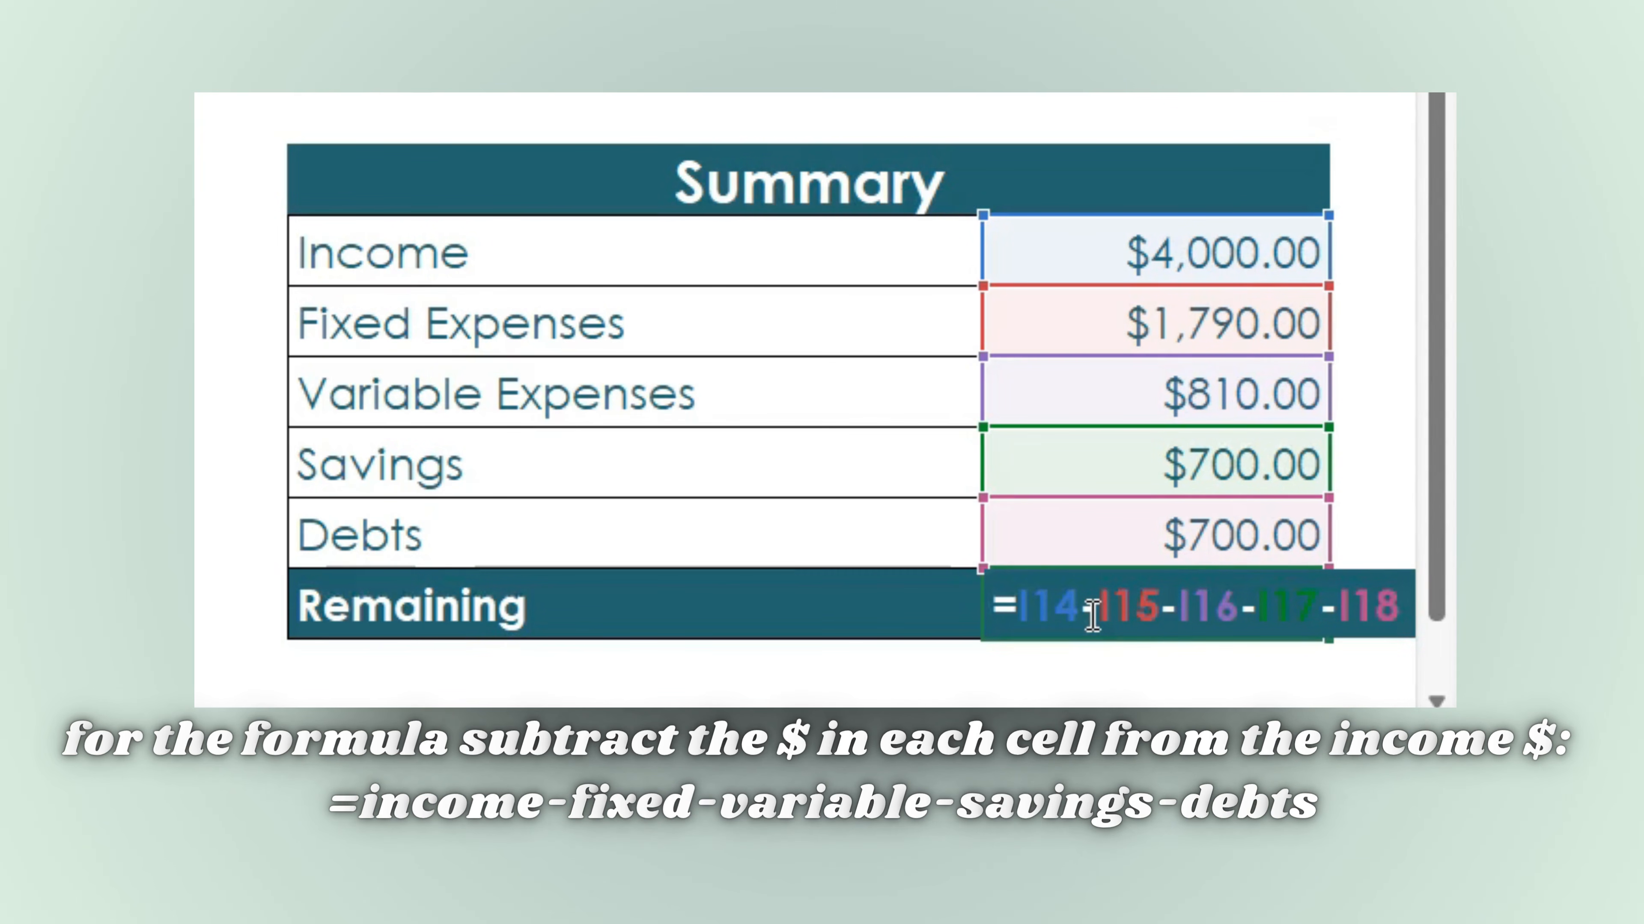
key("ctrl+Return")
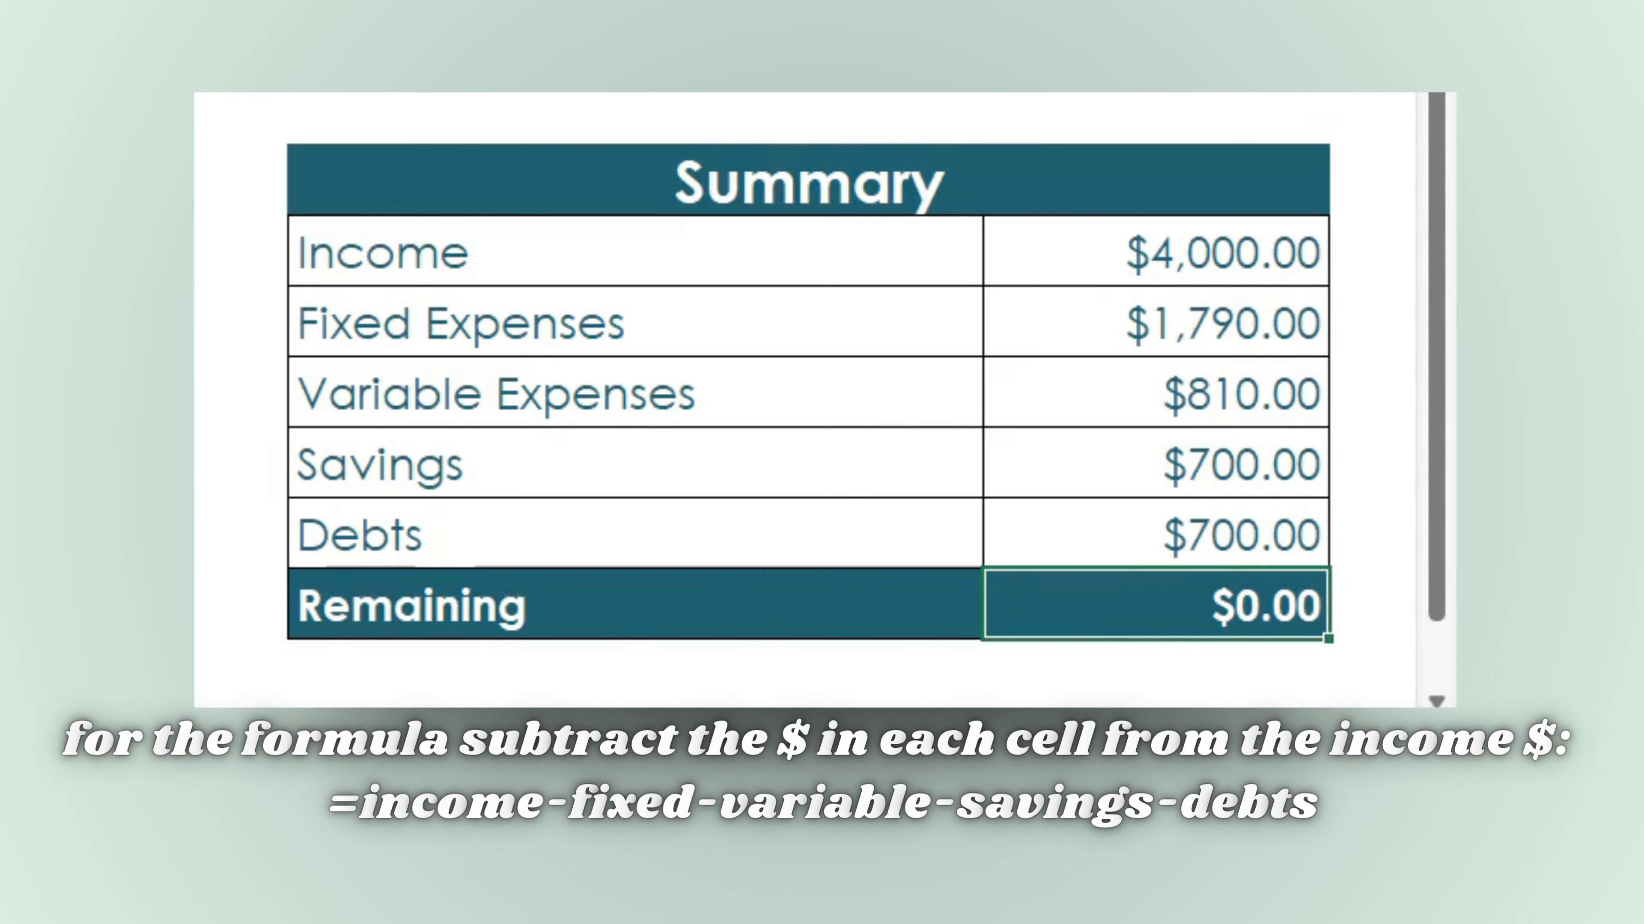
left_click(187, 579)
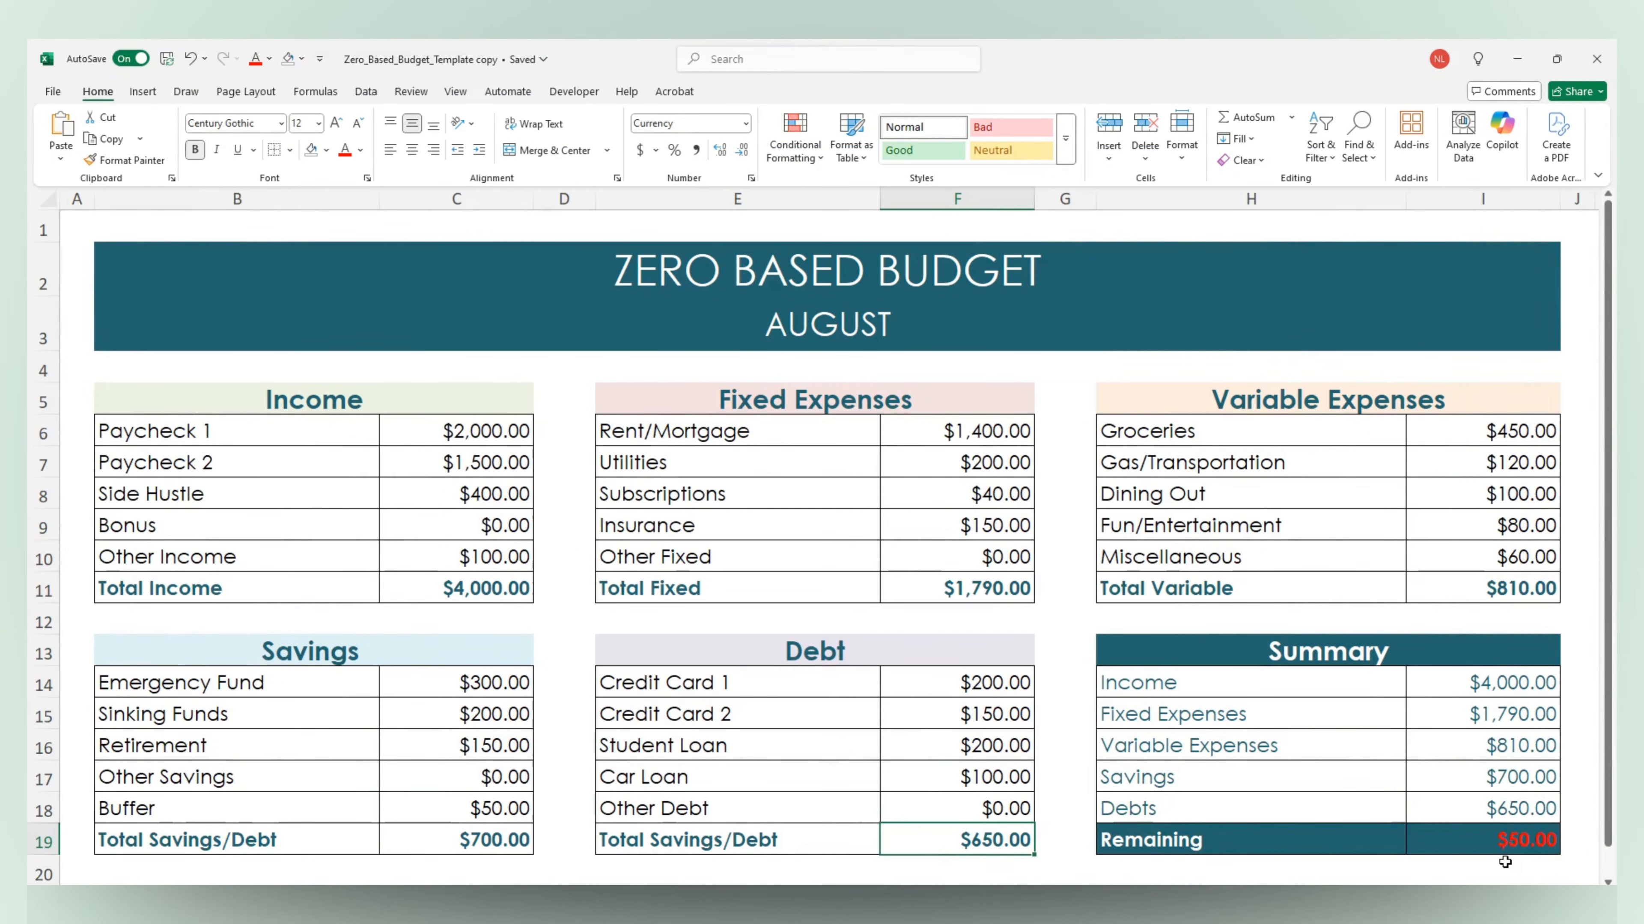
Set the Other Debt amount in the Debt table to $50
left_click(967, 817)
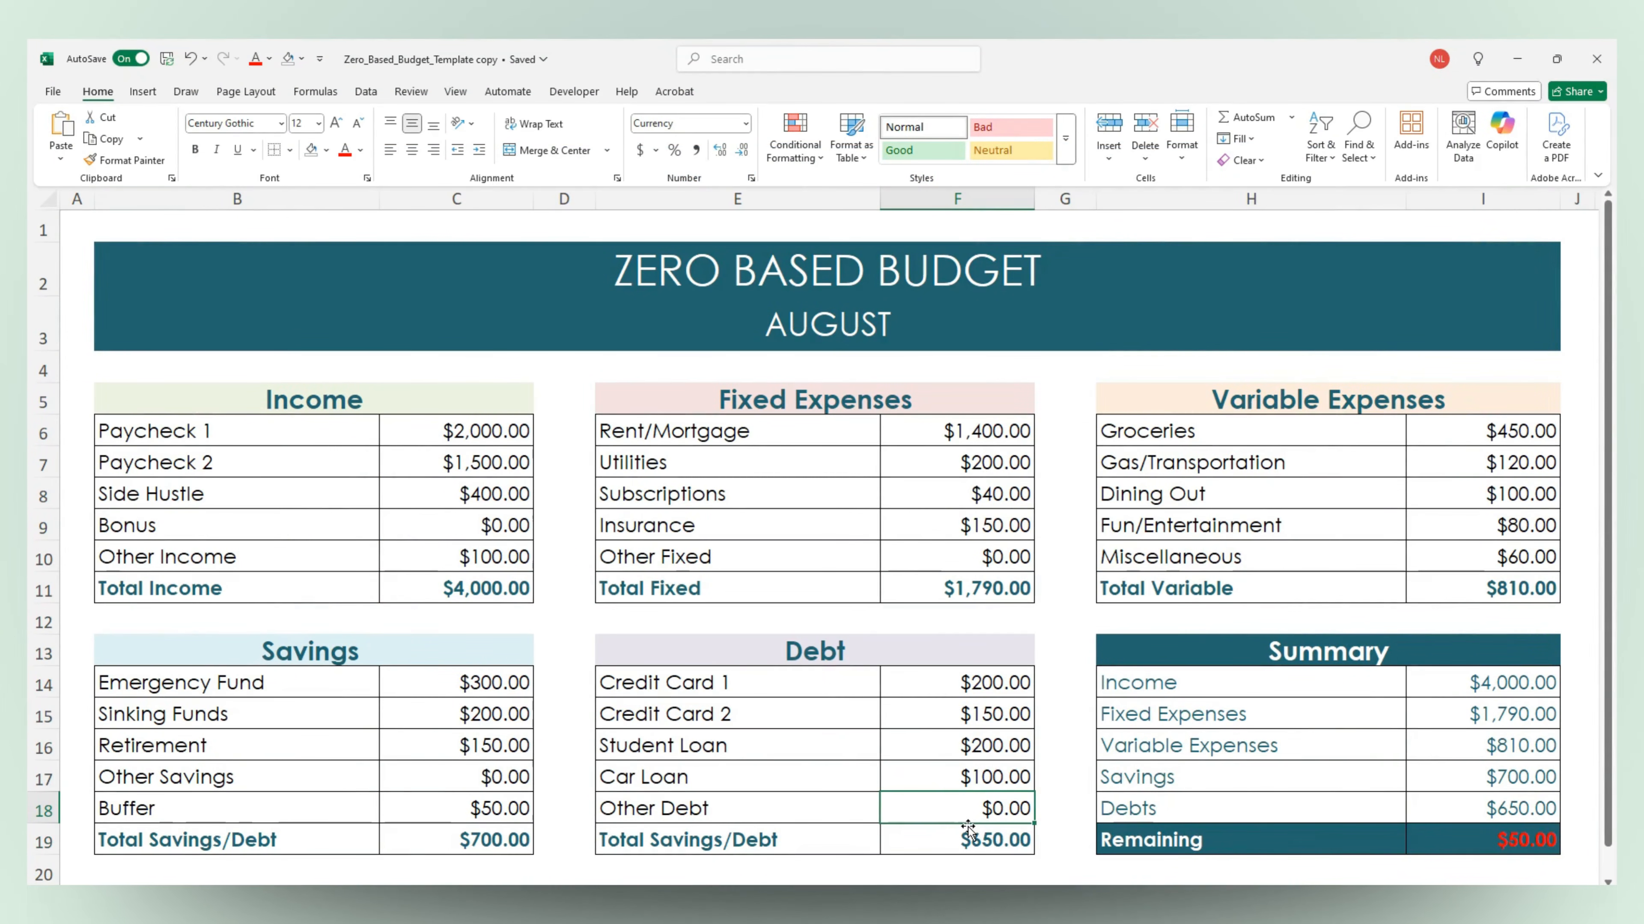
type("$50")
key("Return")
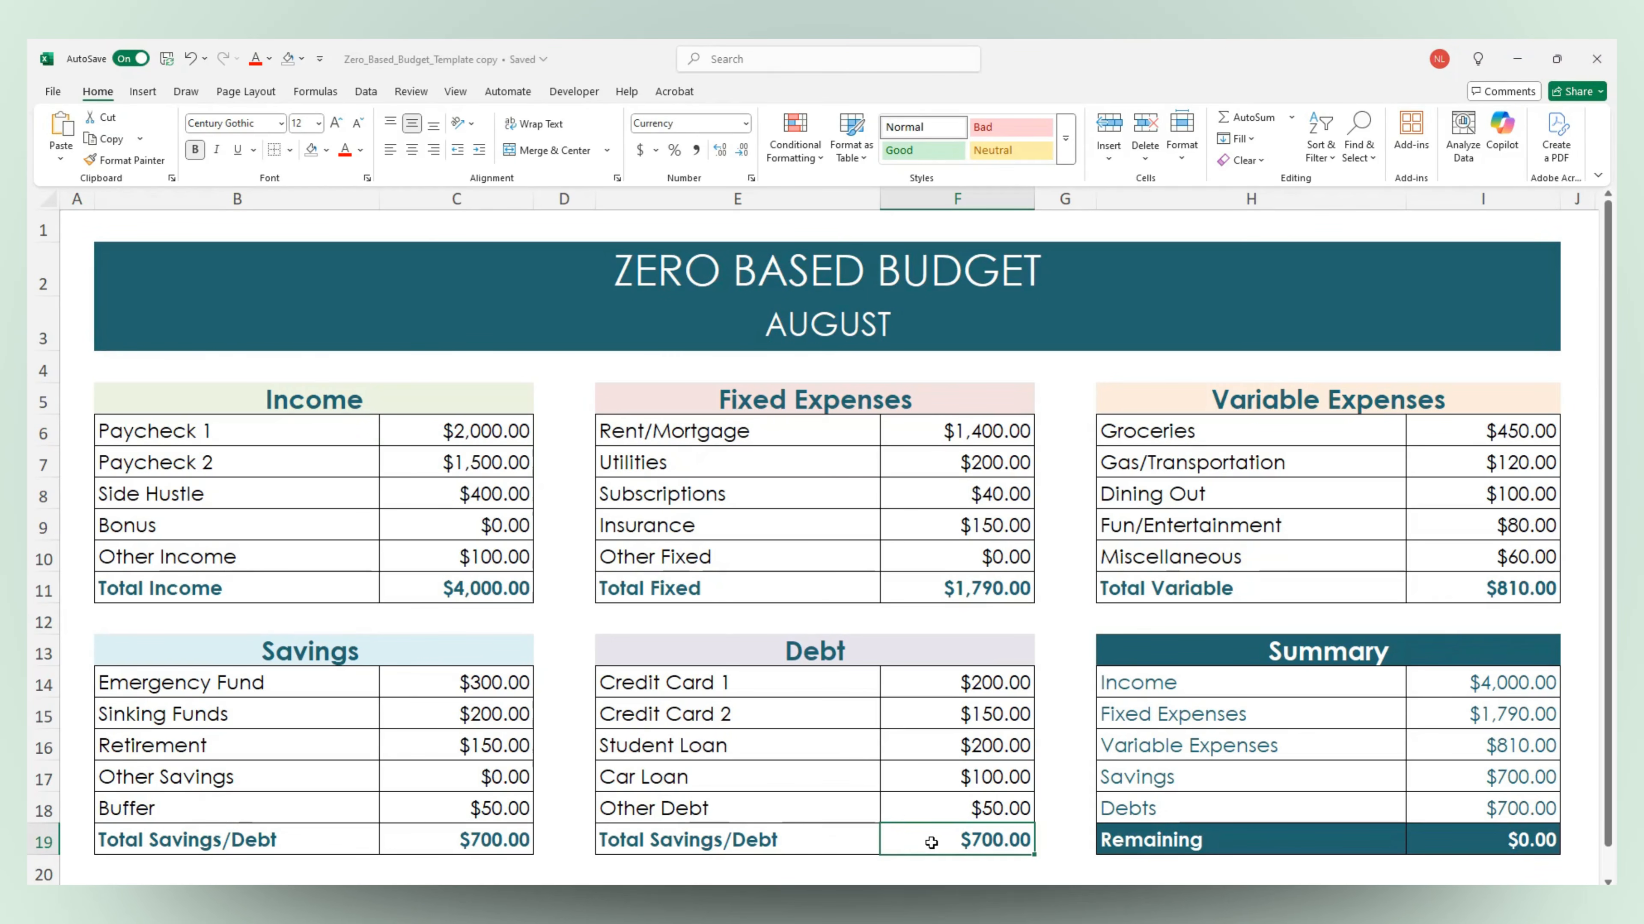
Review the Paycheck 1 and Rent/Mortgage amounts, the Variable Expenses categories and the Summary's Remaining amount
left_click(421, 438)
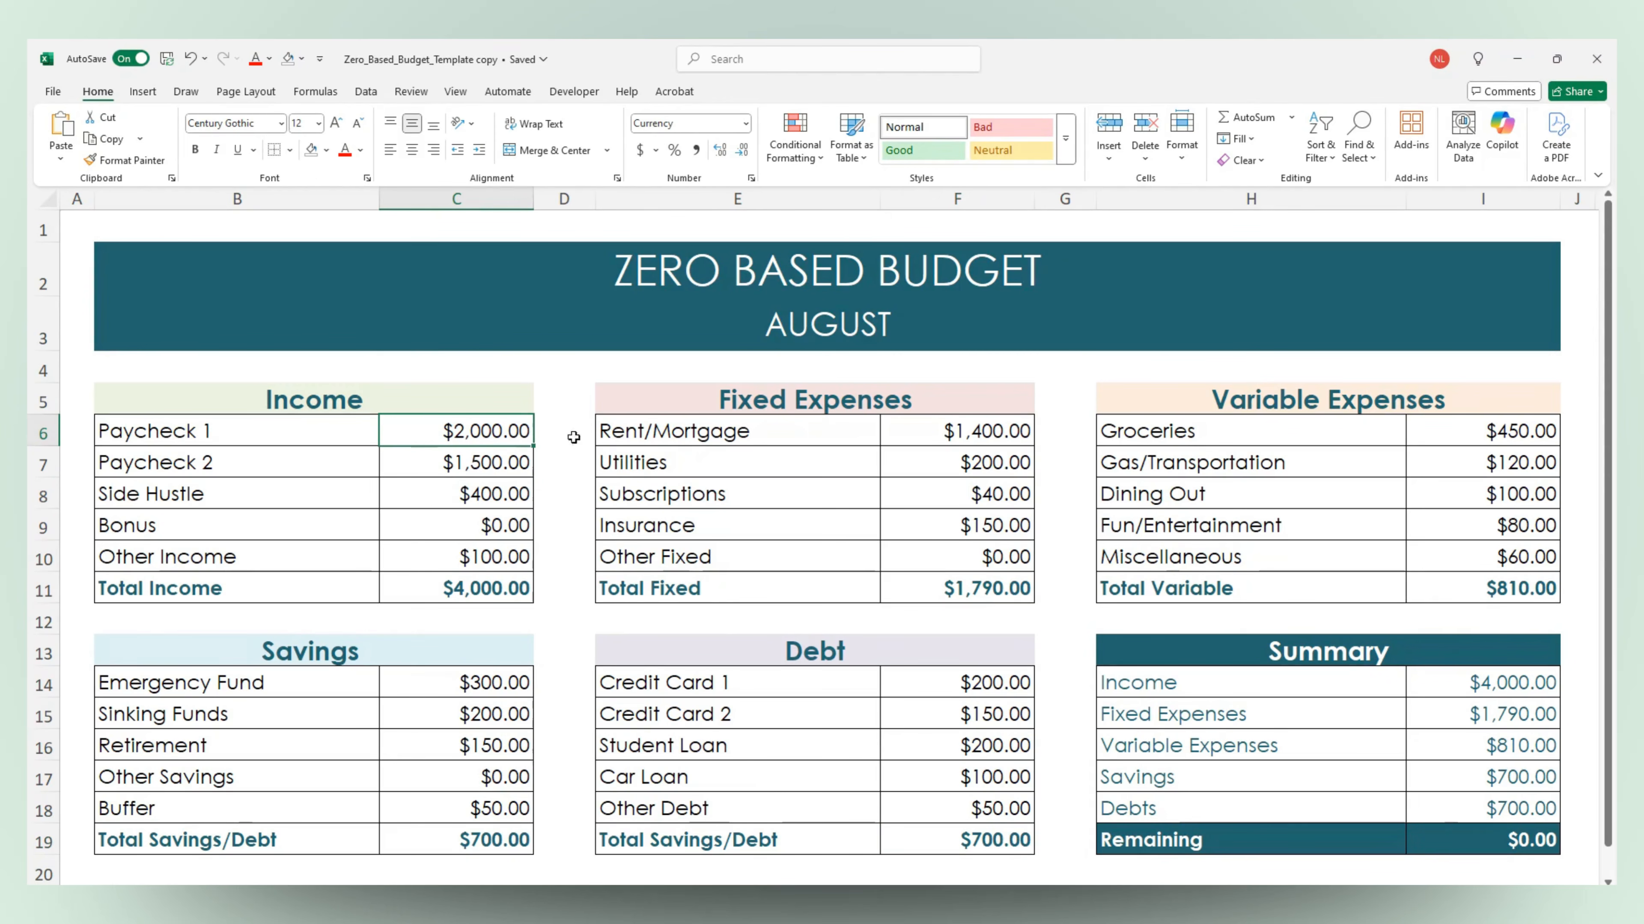
left_click(924, 436)
left_click(1339, 434)
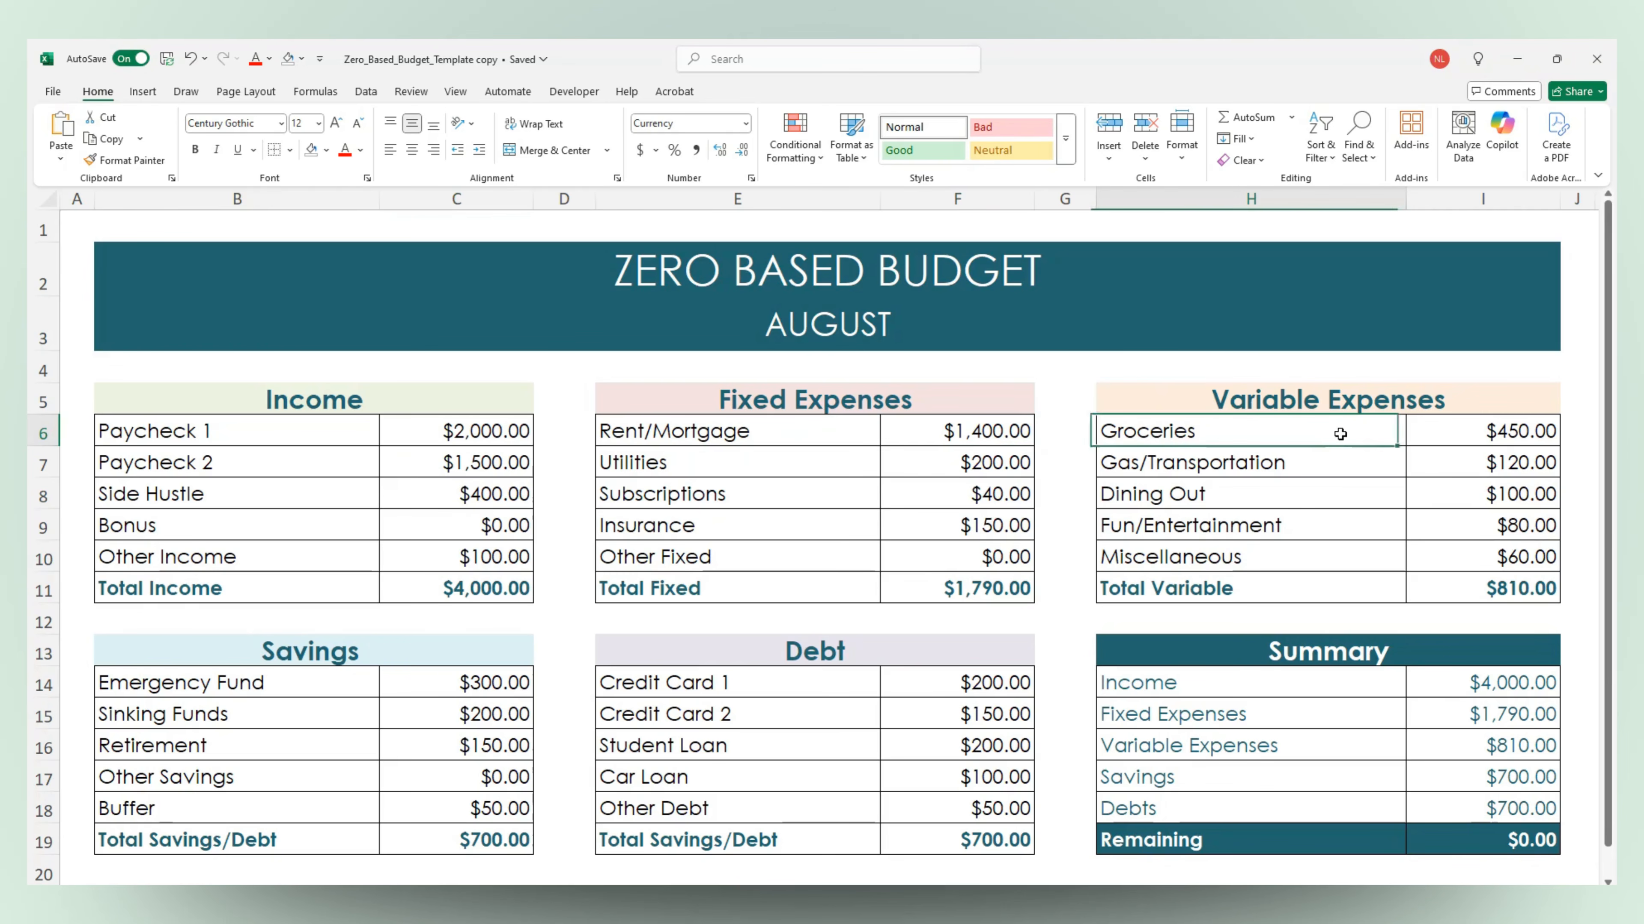
left_click_drag(1339, 434, 1340, 573)
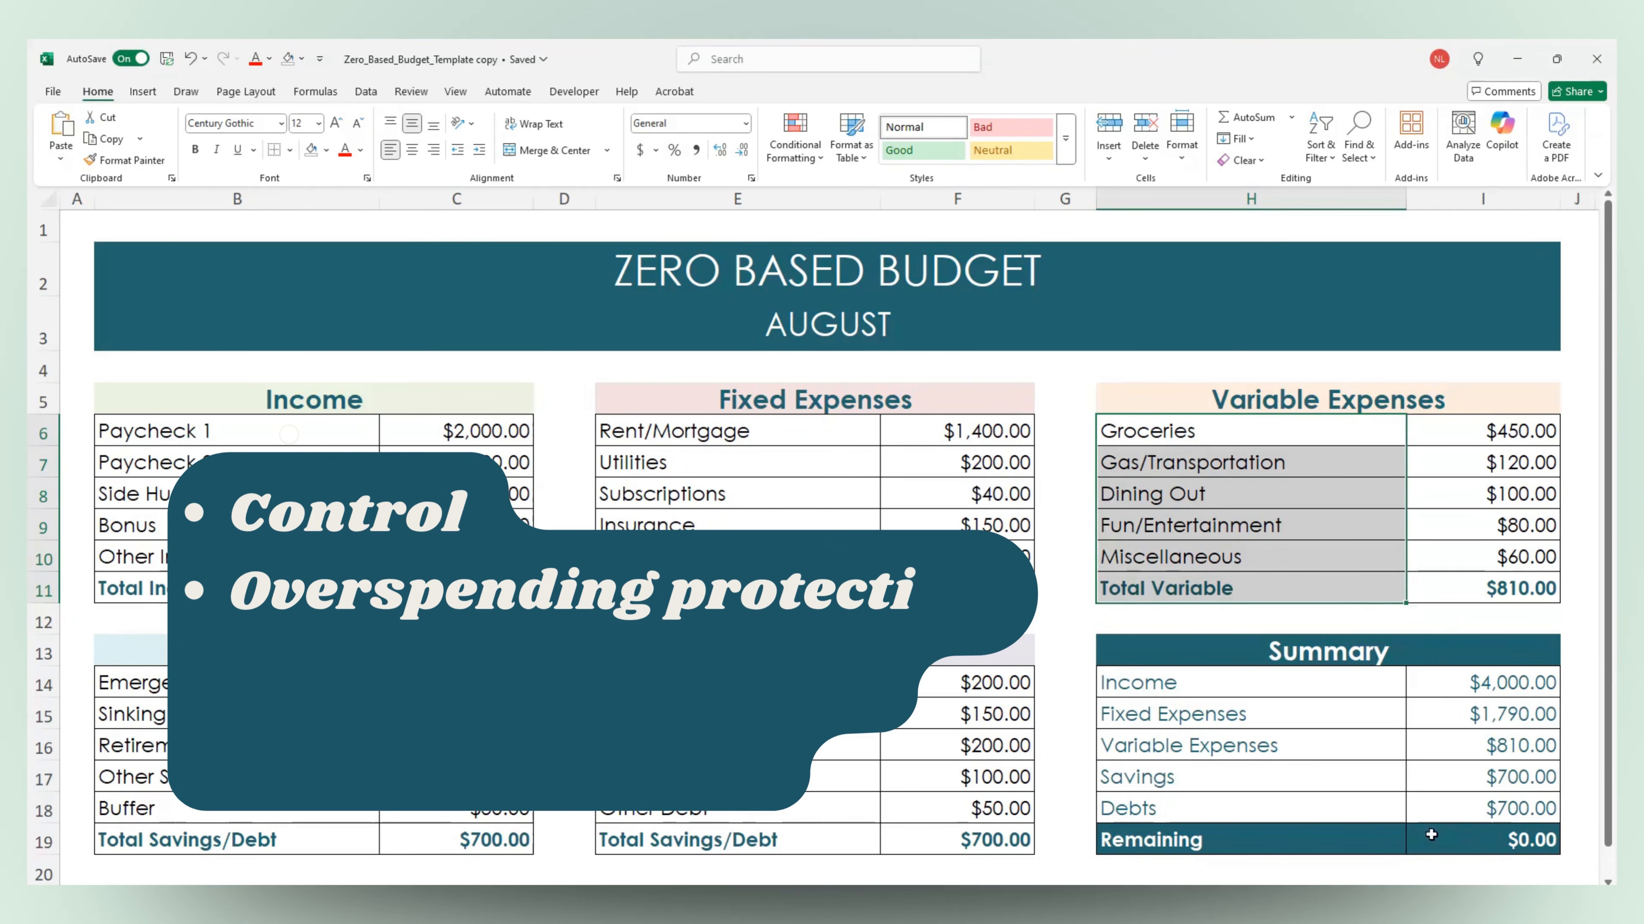
left_click(1439, 845)
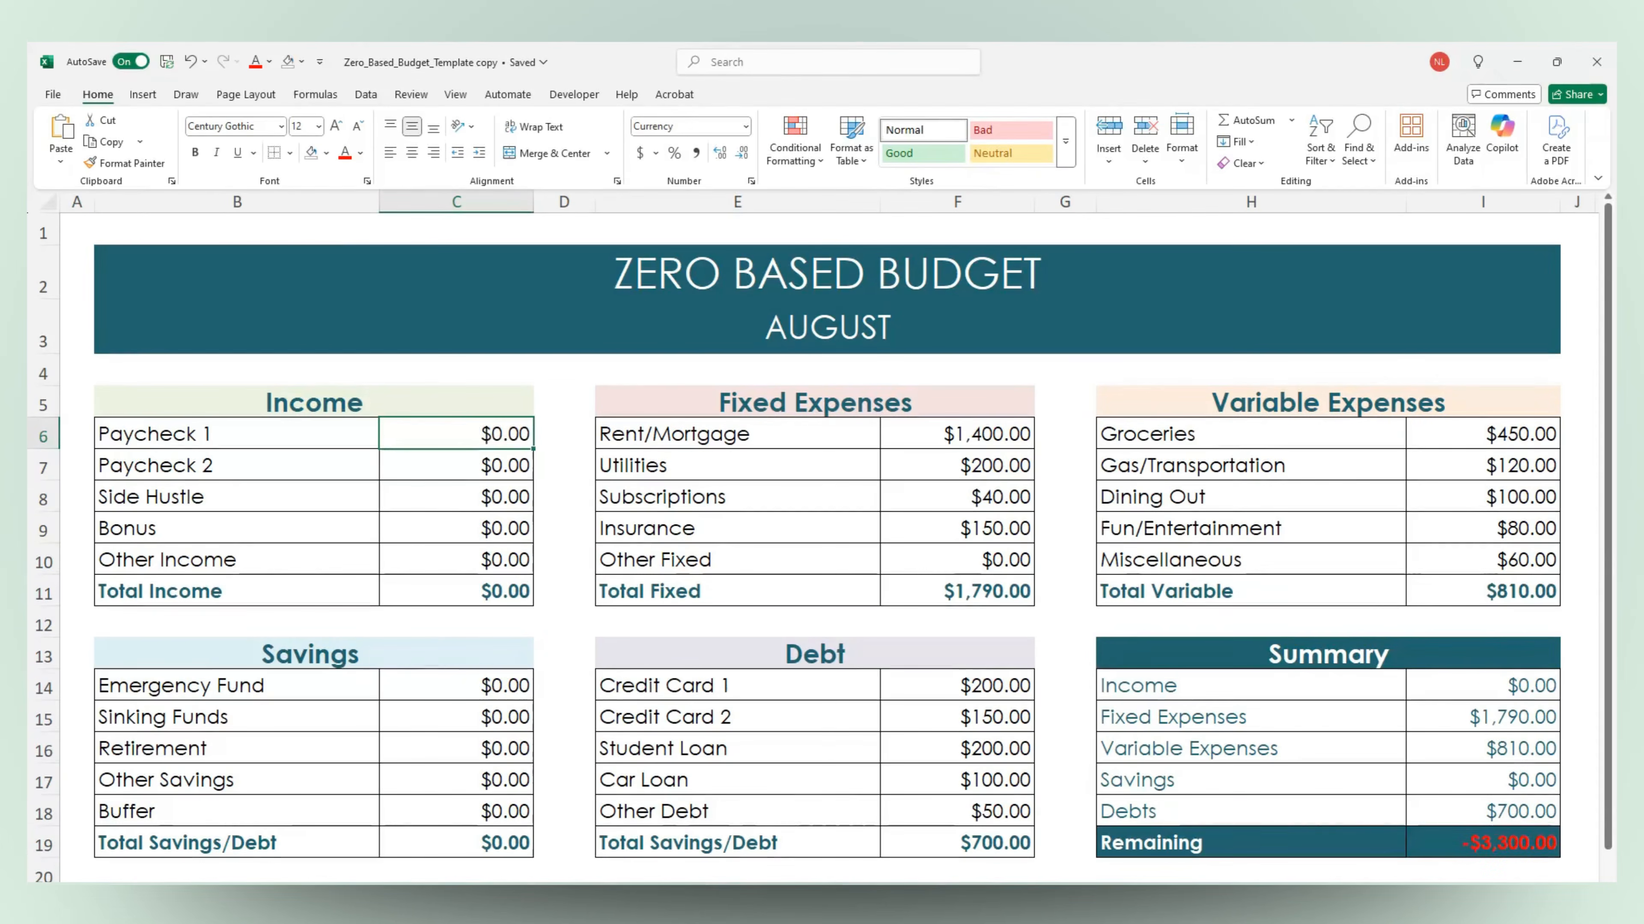
Fill in the Income amounts: Paycheck 1 2,000, Paycheck 2 1,500, Side Hustle 400 and Other Income 100, skipping Bonus
type("2,000")
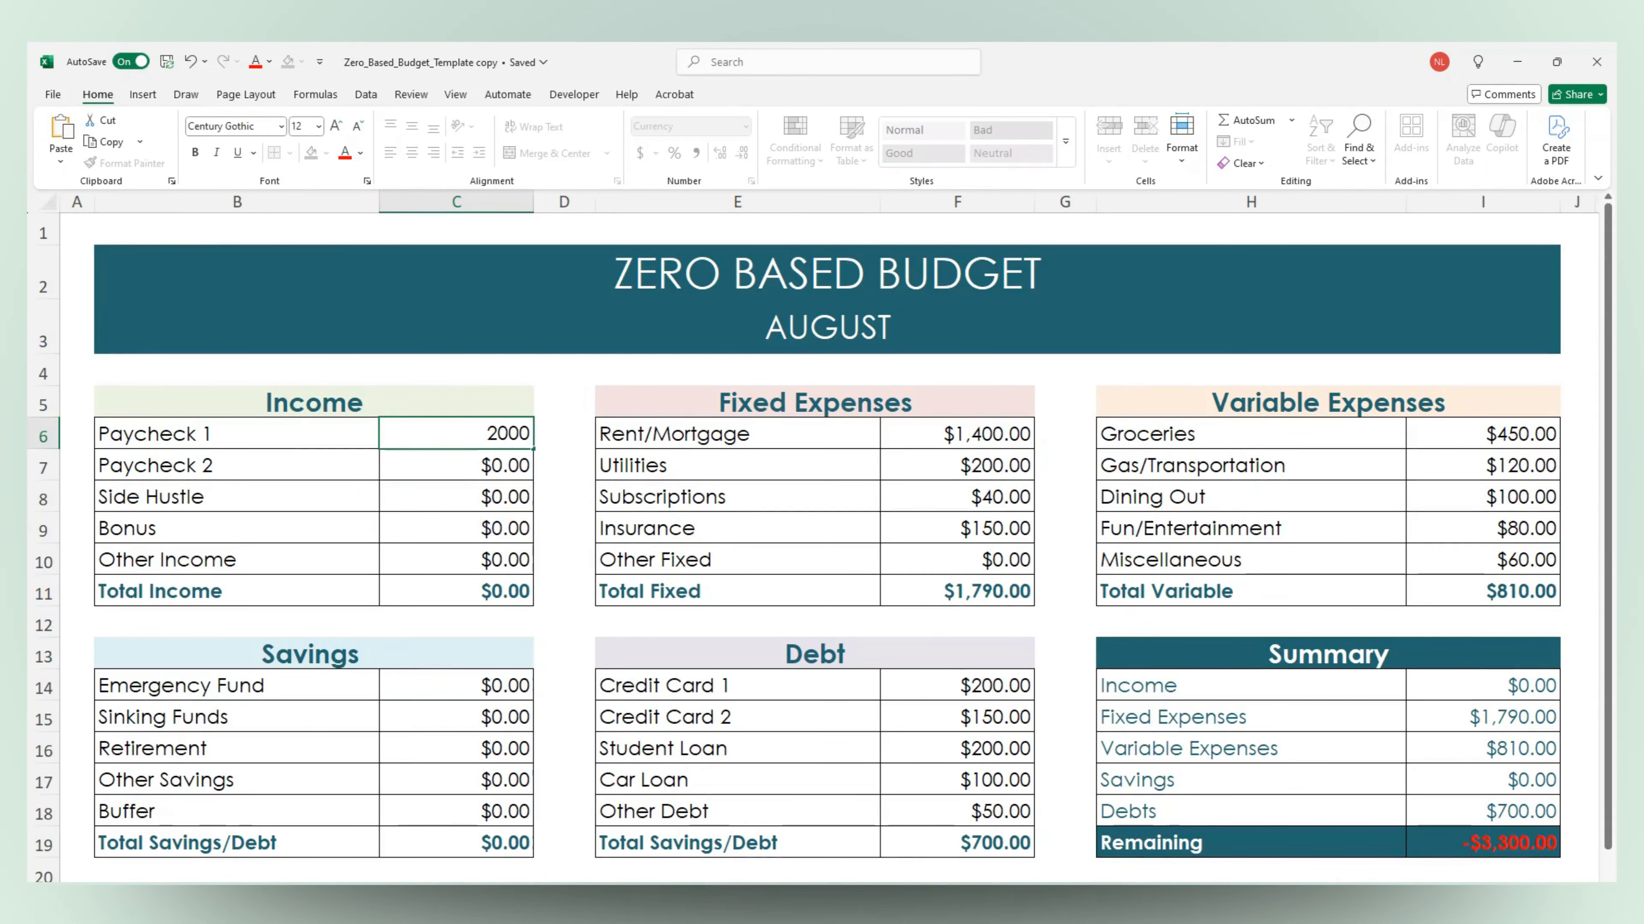
key("Return")
type("1,50")
type("00")
key("Return")
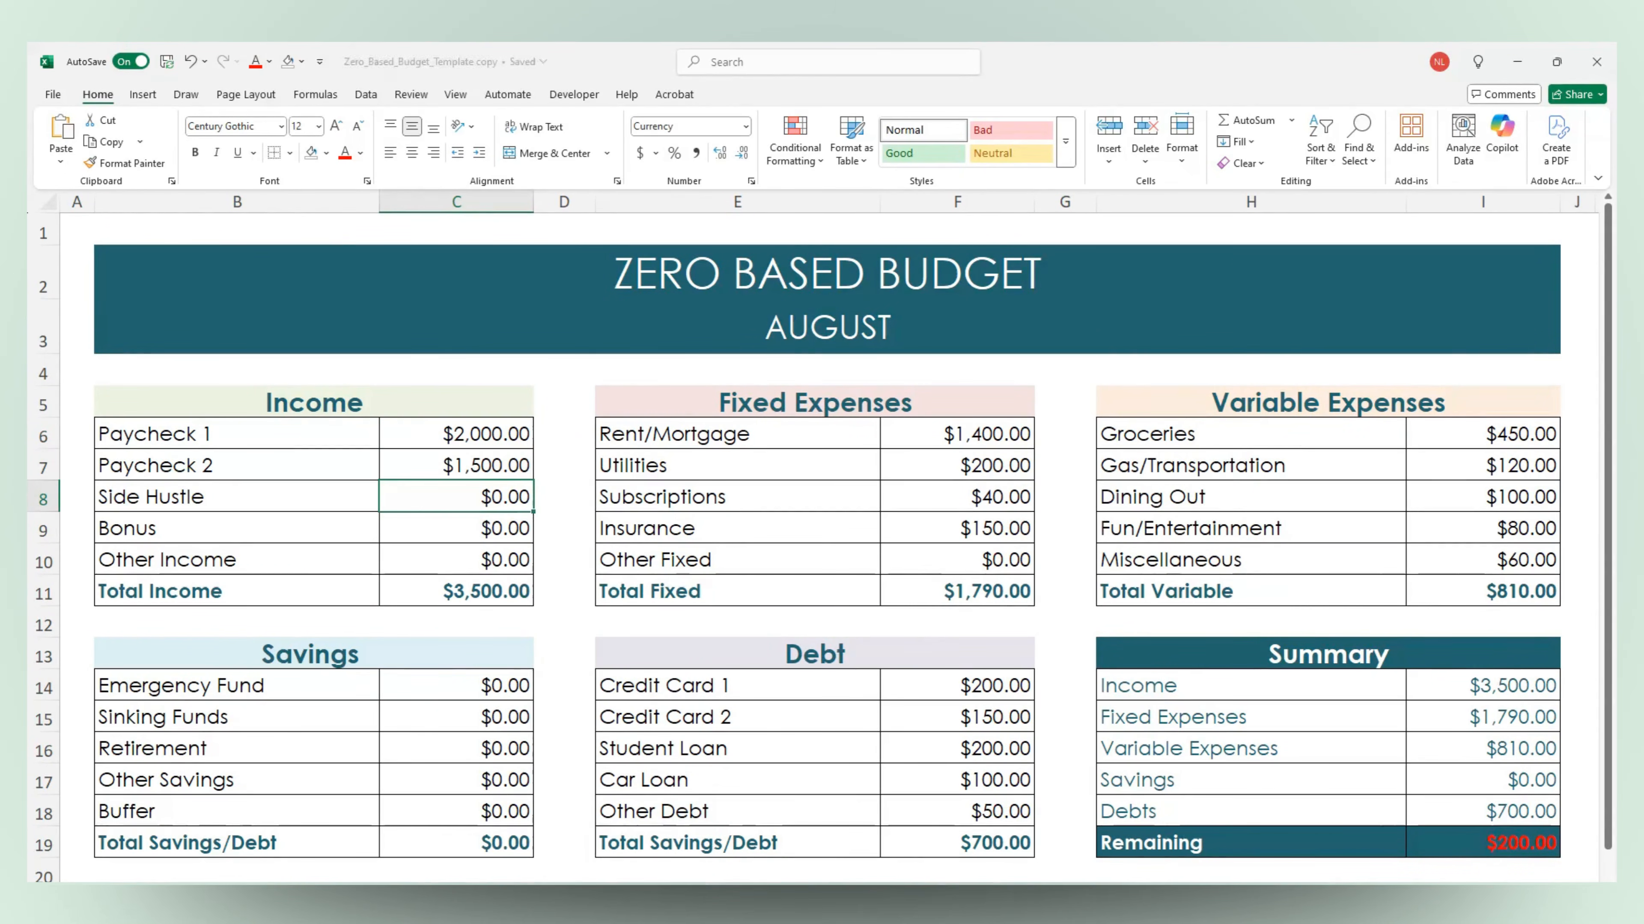
type("400")
key("Return")
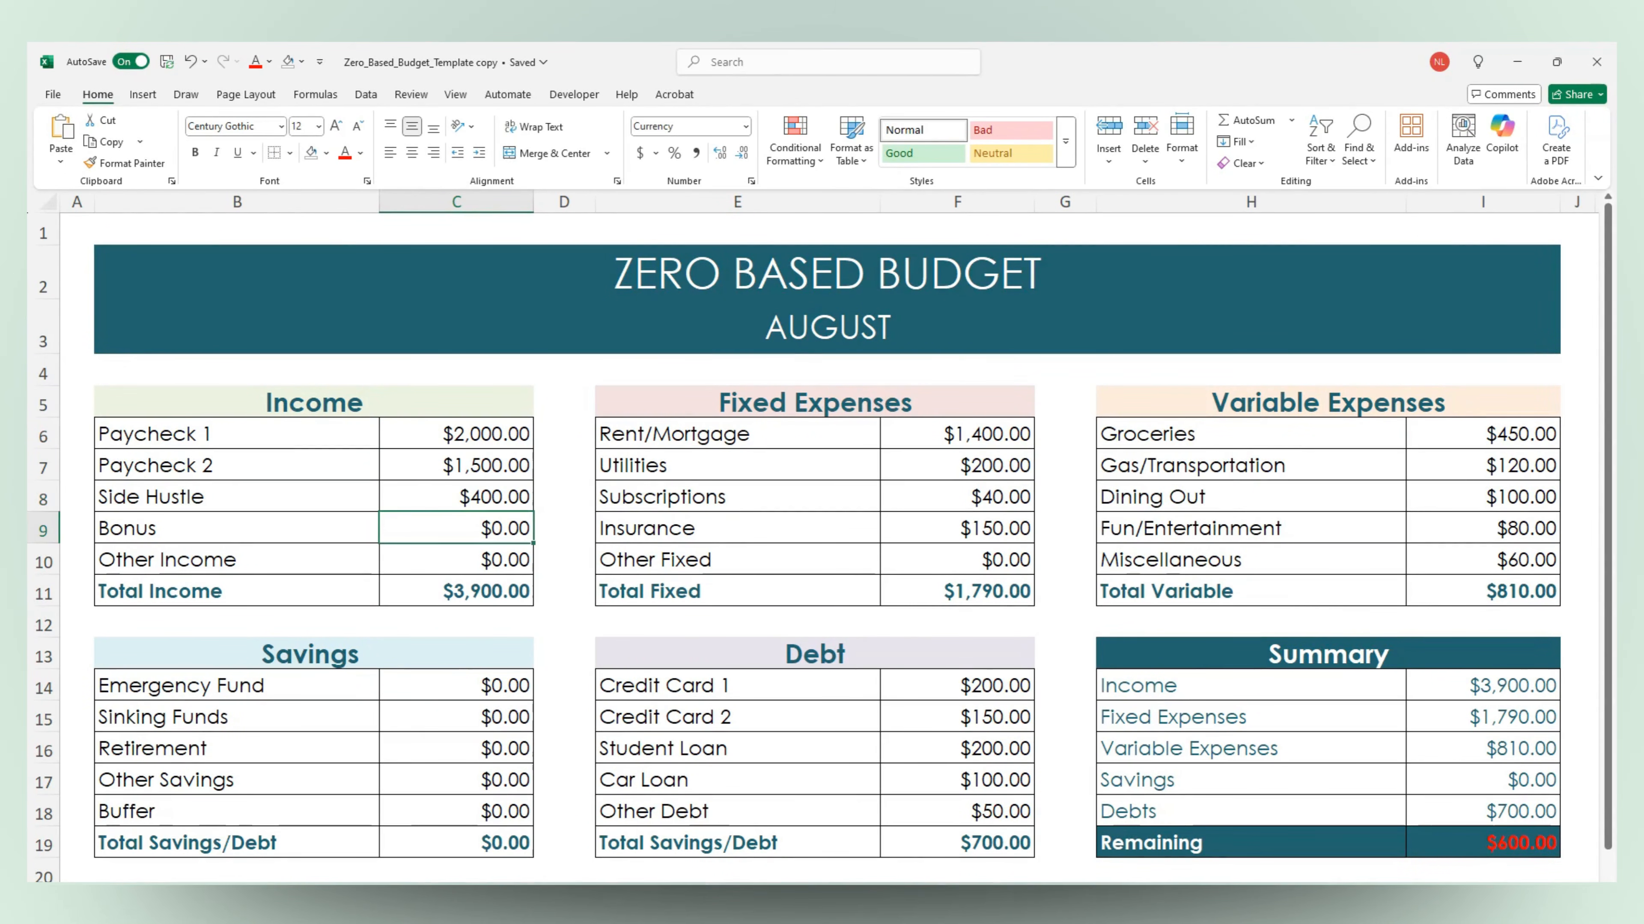
key("Return")
type("100")
key("Return")
key("Return")
key("Return")
key("Return")
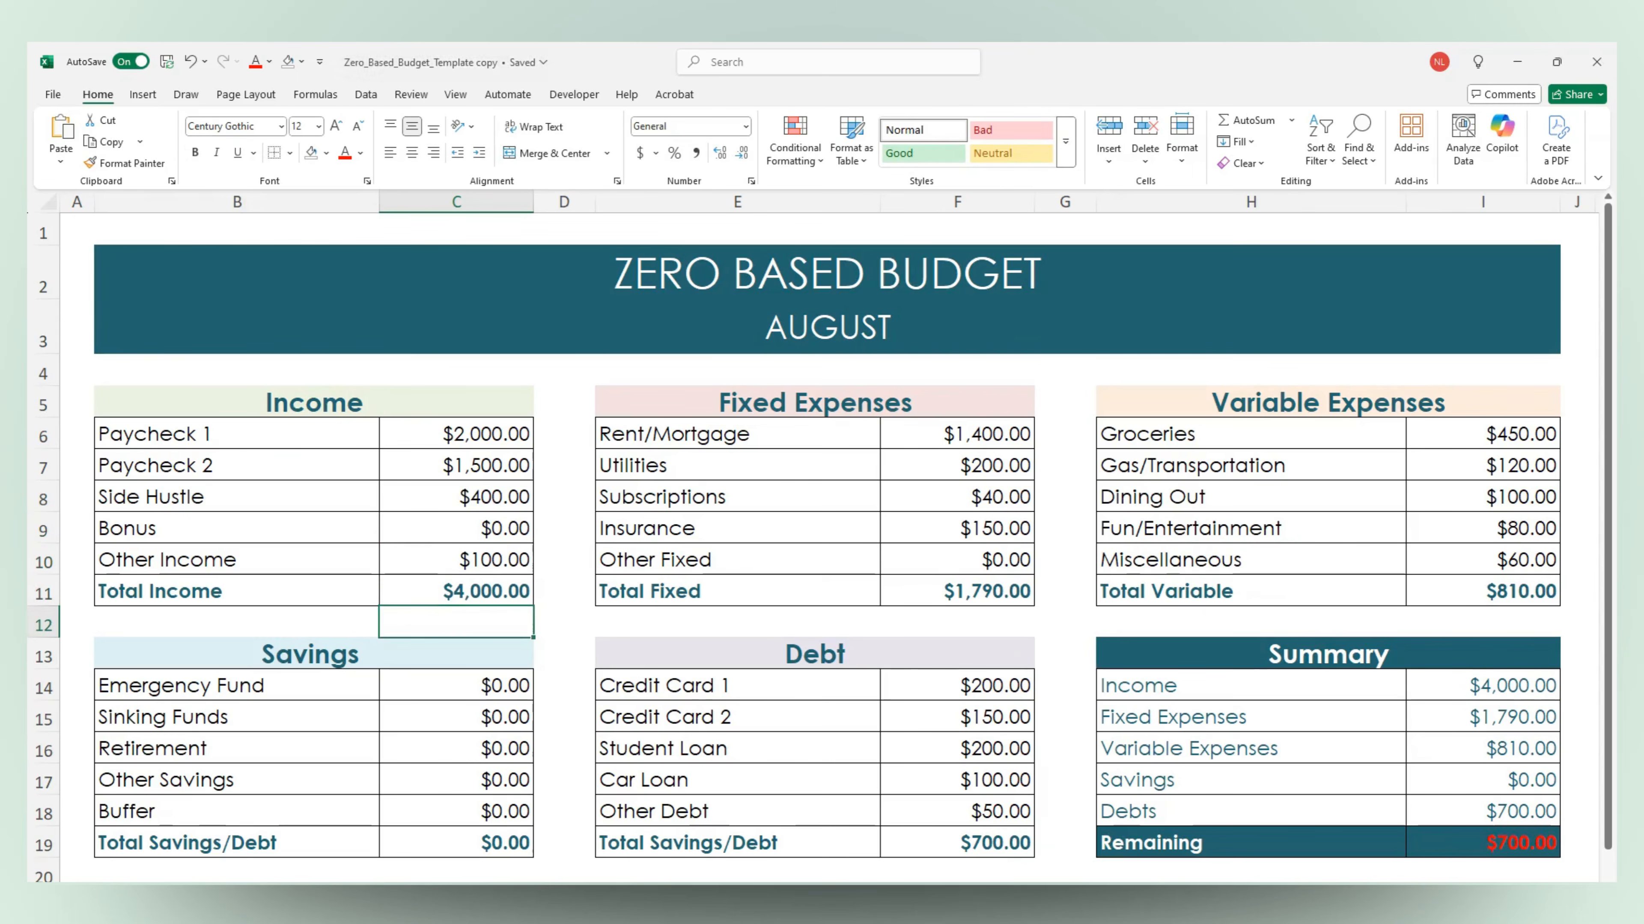
Fill in the Savings amounts: Emergency Fund 300, Sinking Funds 200, Retirement 150 and Buffer 50, skipping Other Savings
type("300")
key("Return")
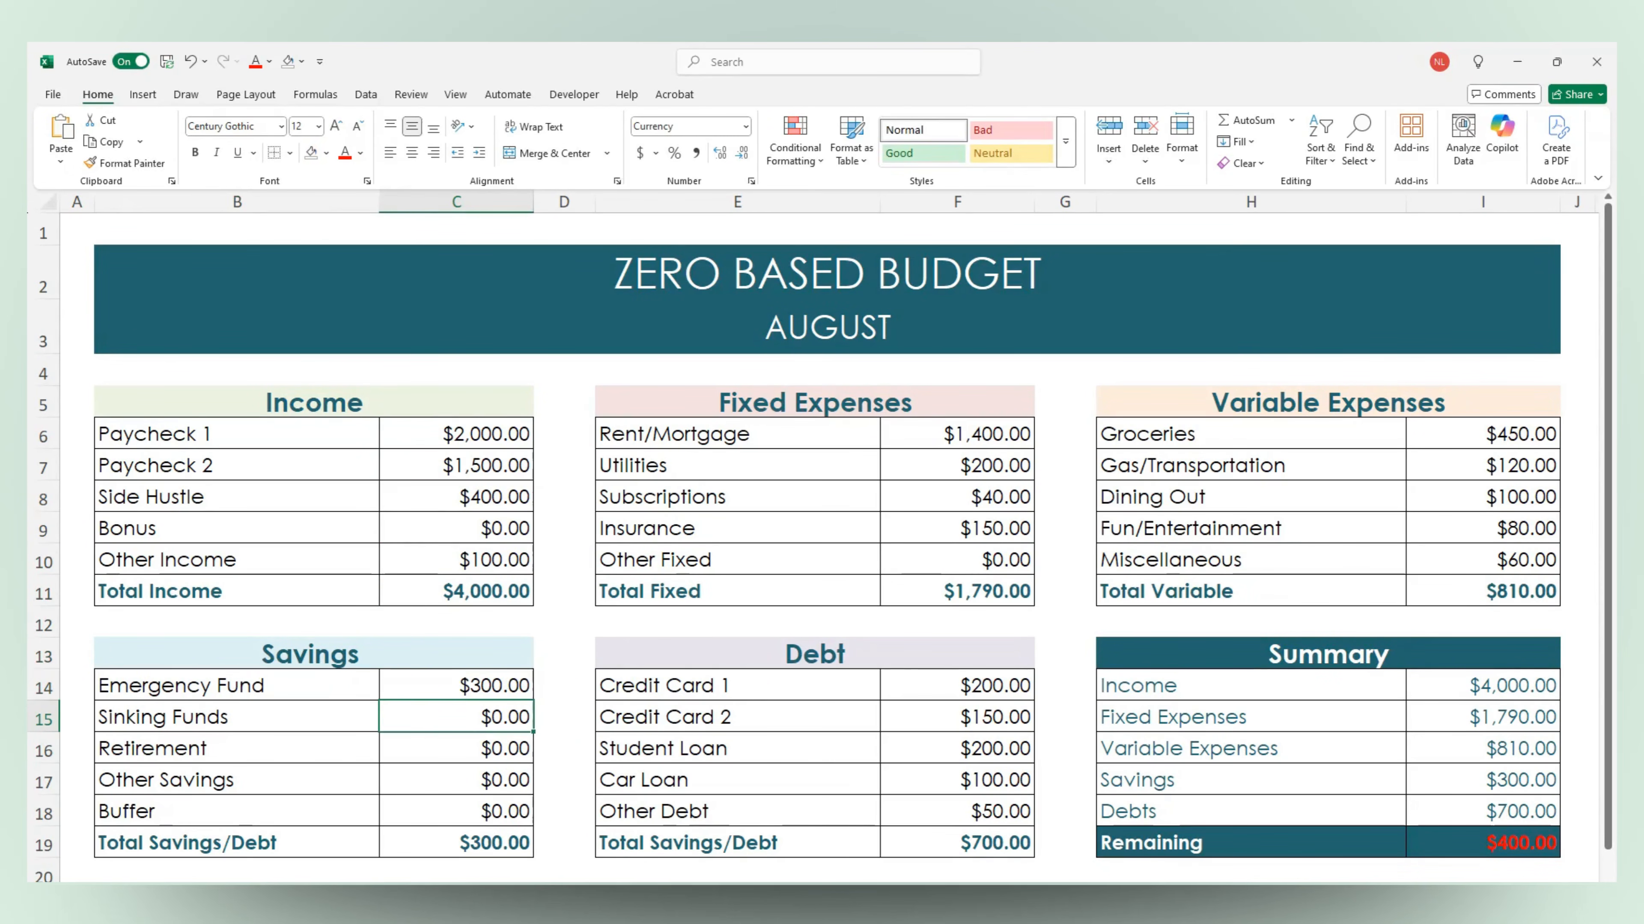
type("200")
key("Return")
type("150")
key("Return")
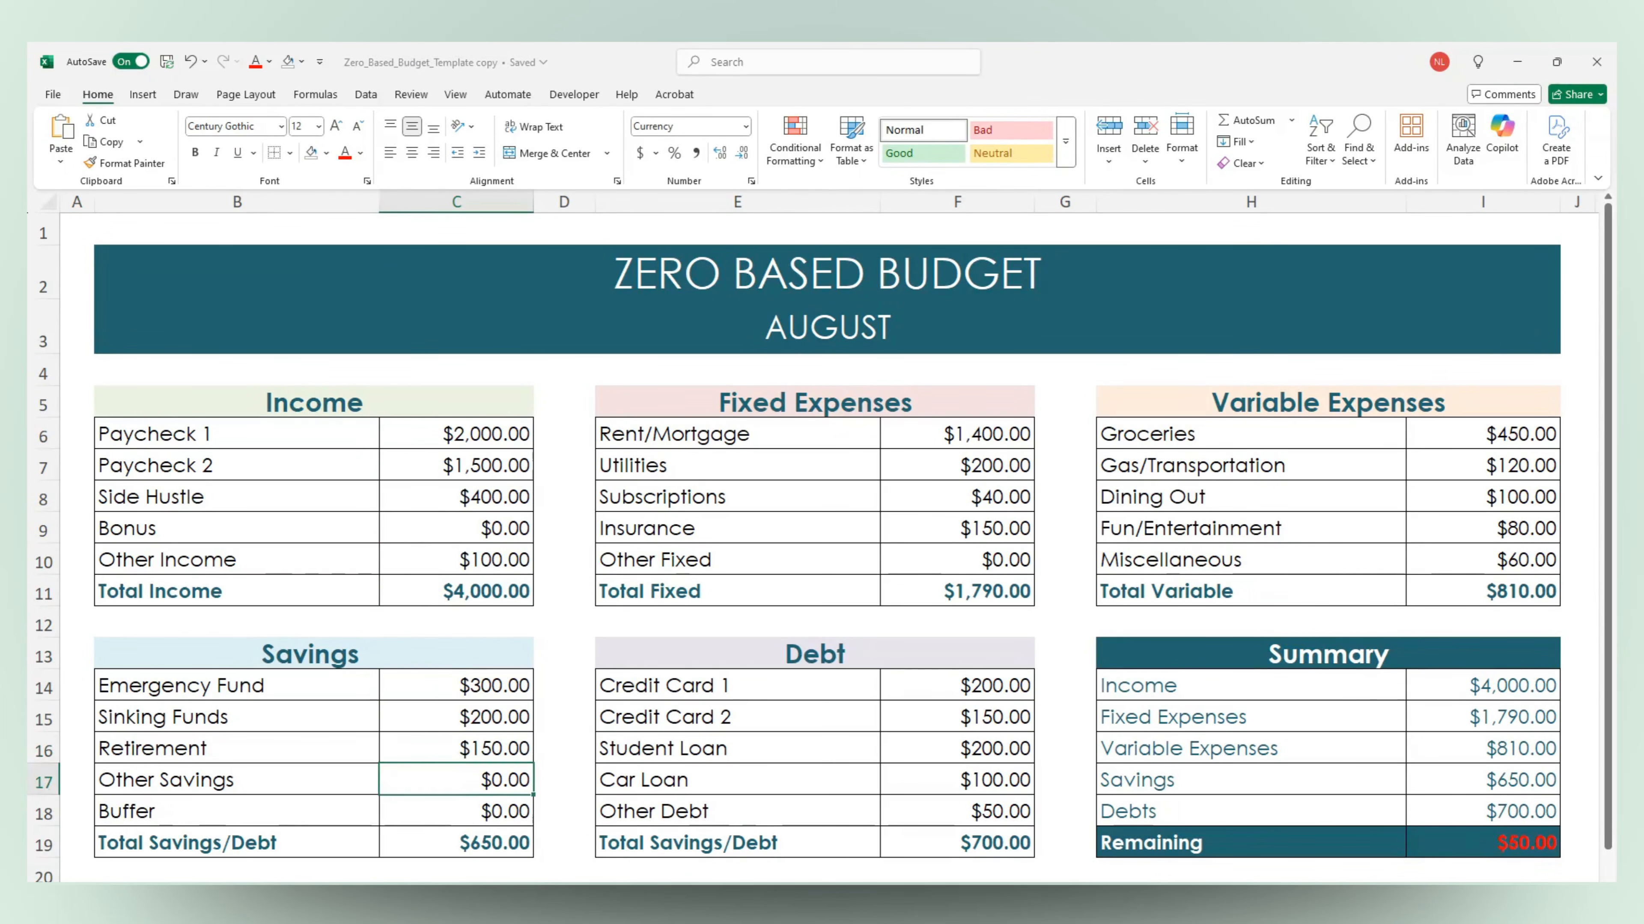
key("Return")
type("50")
key("Return")
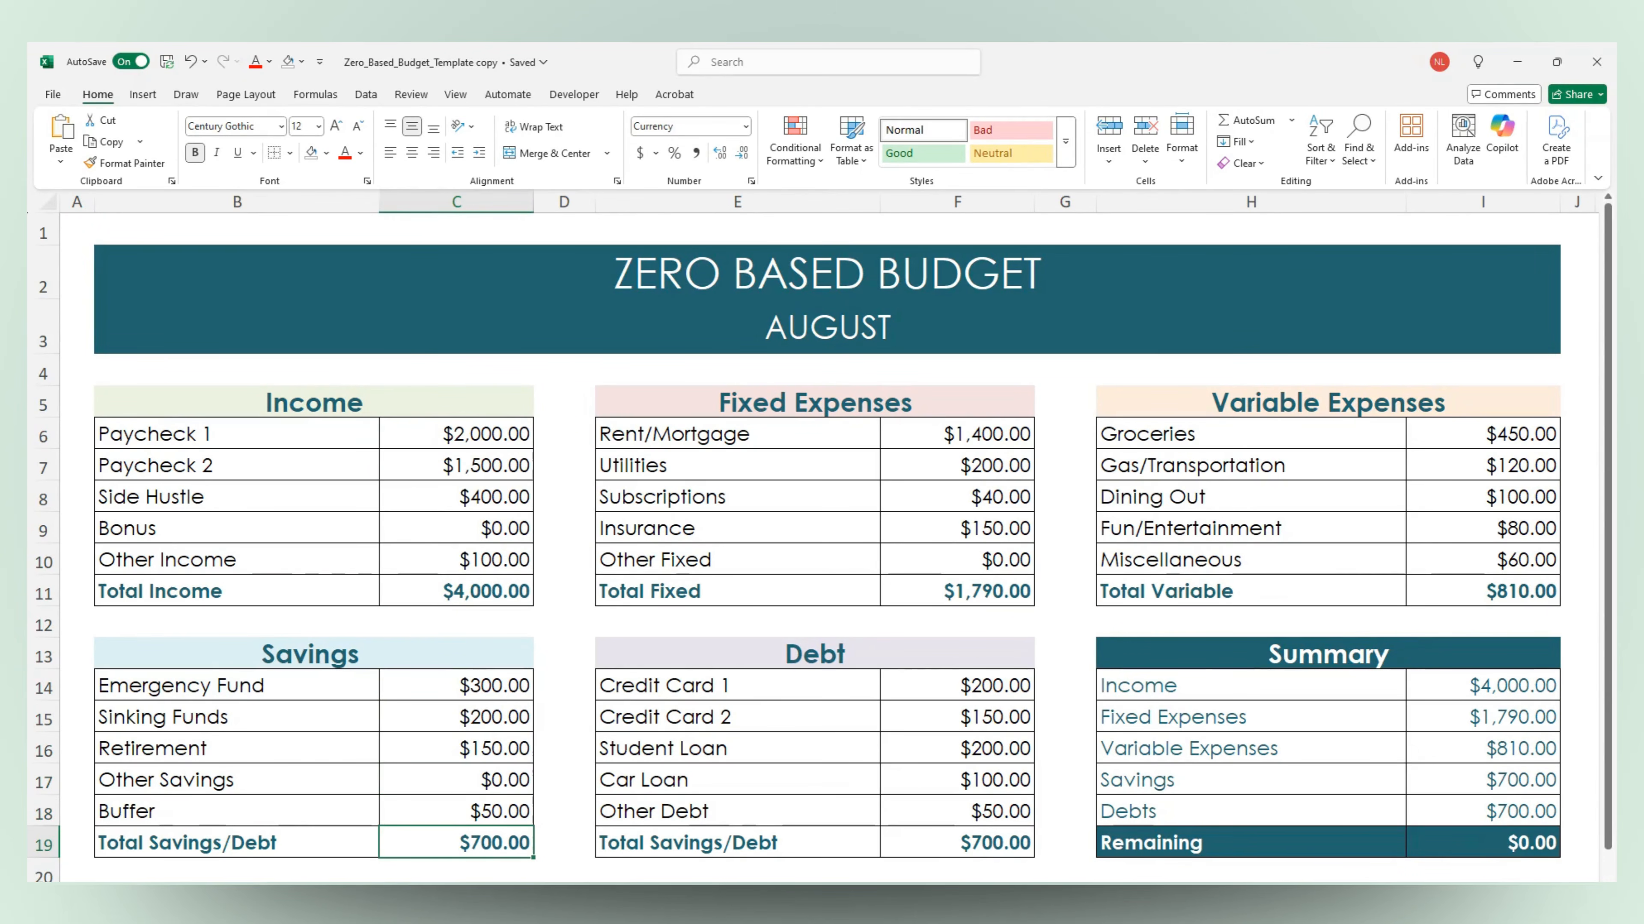
key("Up")
key("Up")
key("Up")
key("Up")
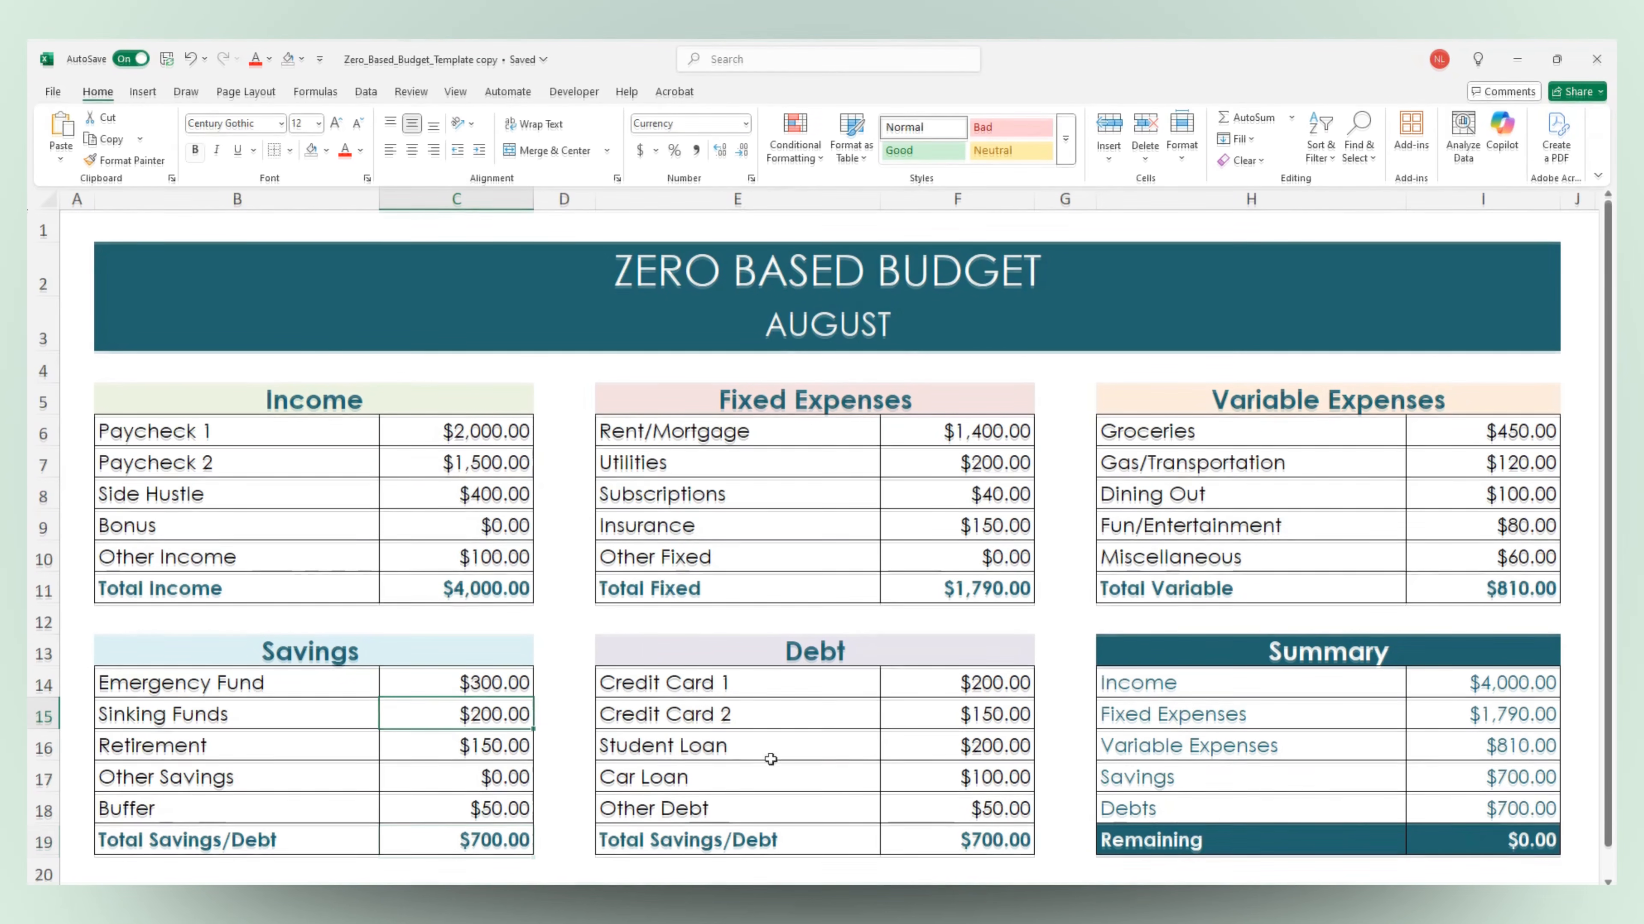
left_click(1419, 839)
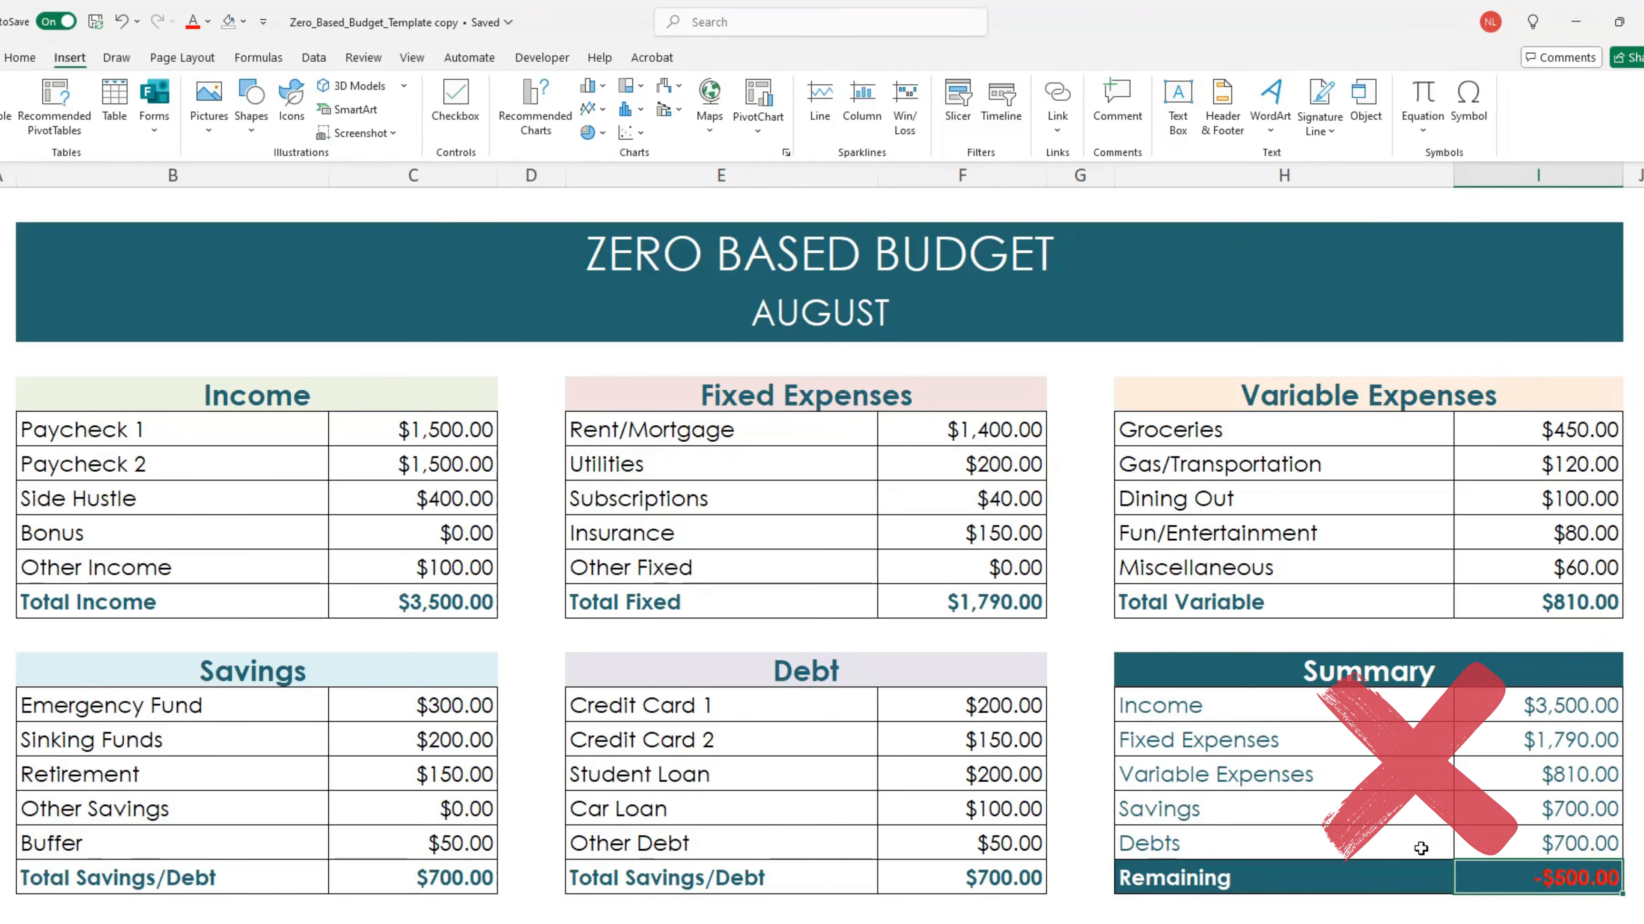
Set the Paycheck 2 amount in the Income table to $1,000
left_click(453, 466)
type("1000")
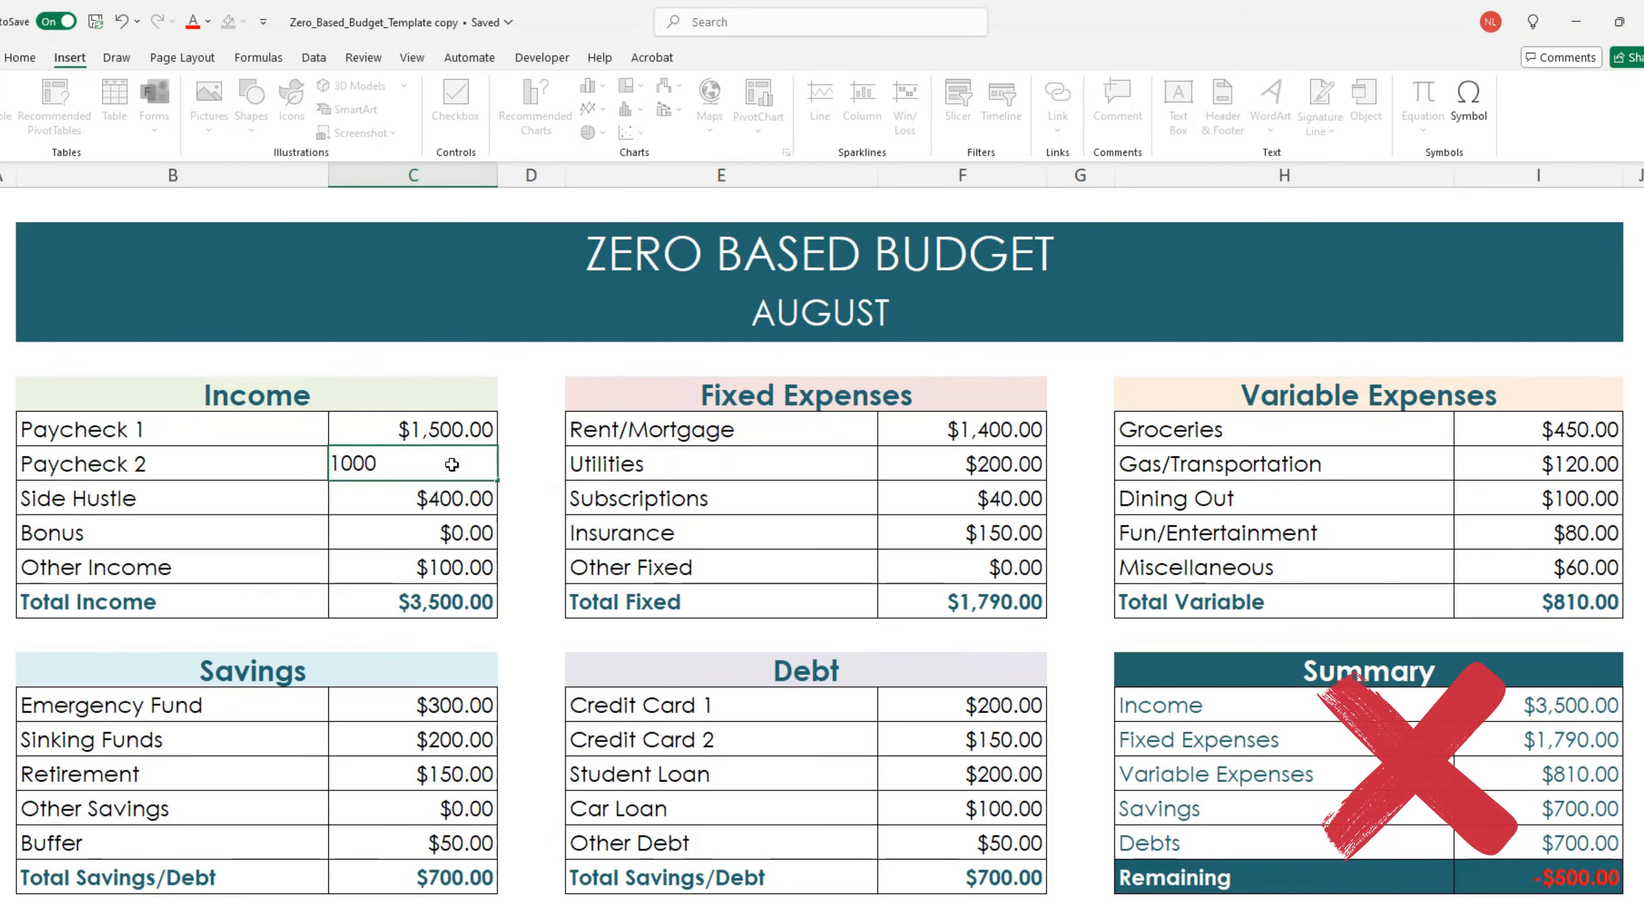
key("Return")
left_click(907, 435)
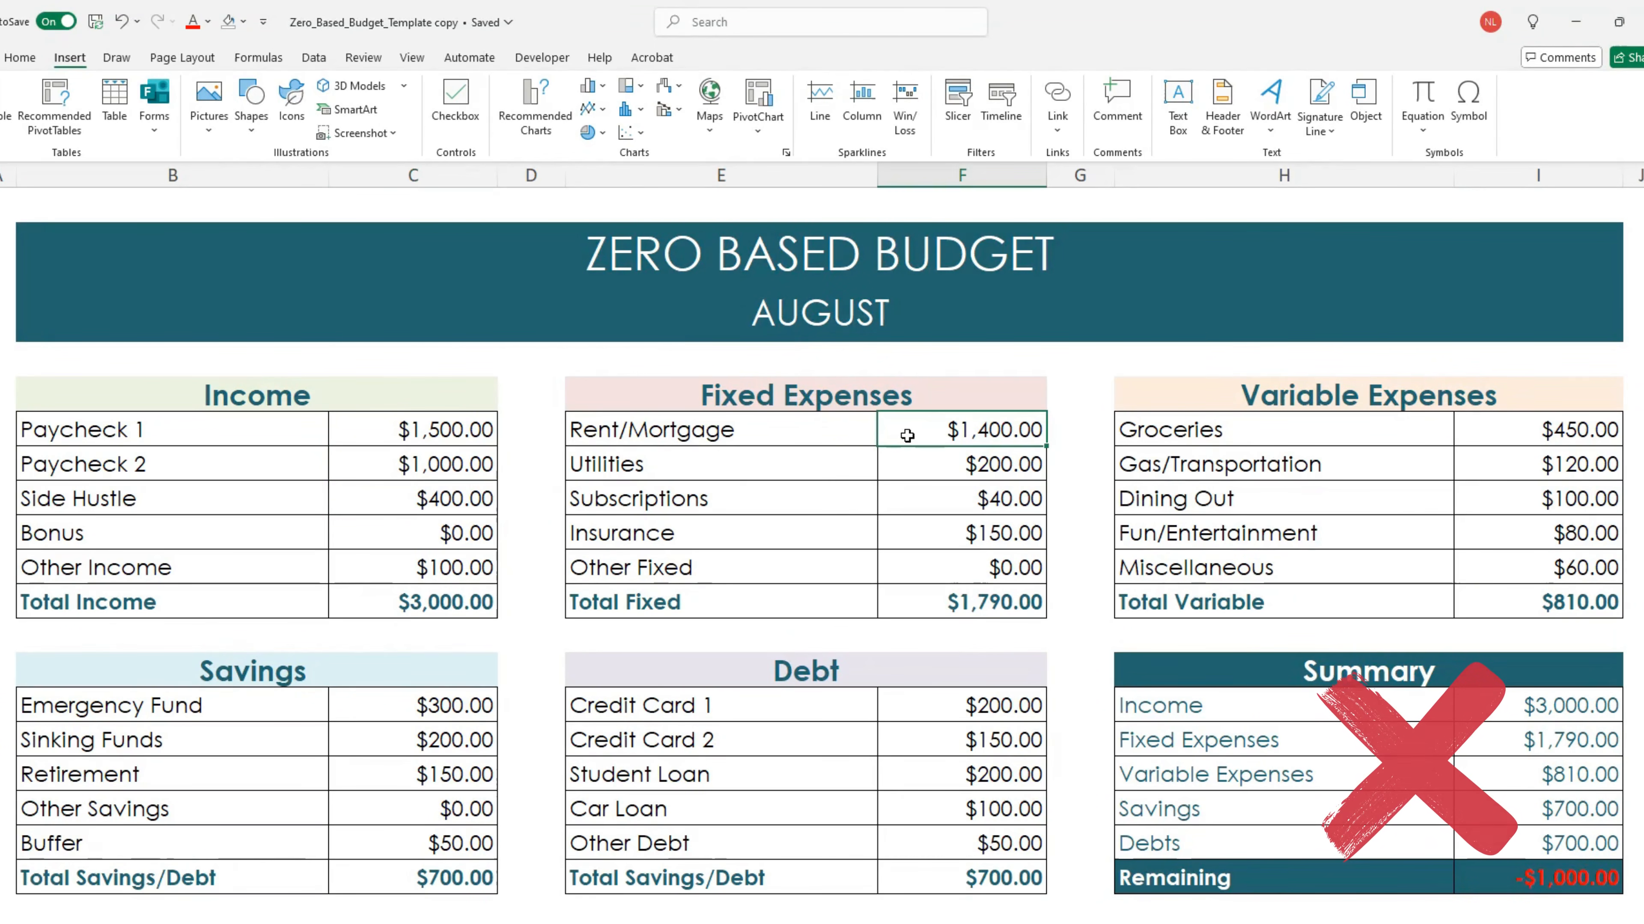
Set Rent/Mortgage to $900 in Fixed Expenses and Gas/Transportation to $250 in Variable Expenses
type("900")
key("Return")
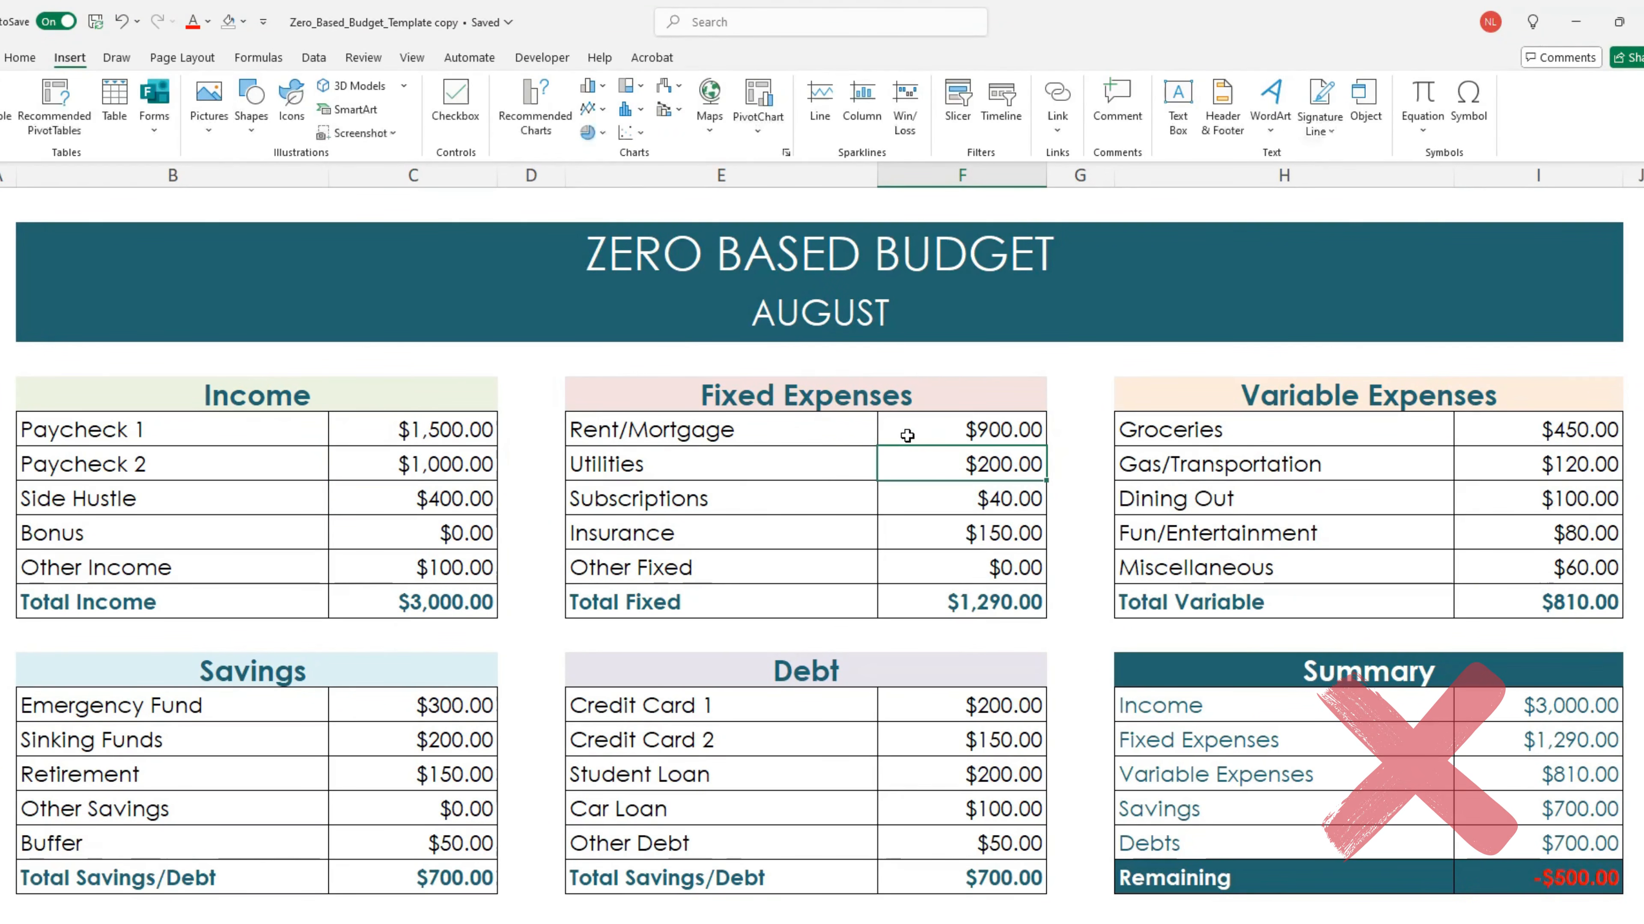
left_click(1497, 469)
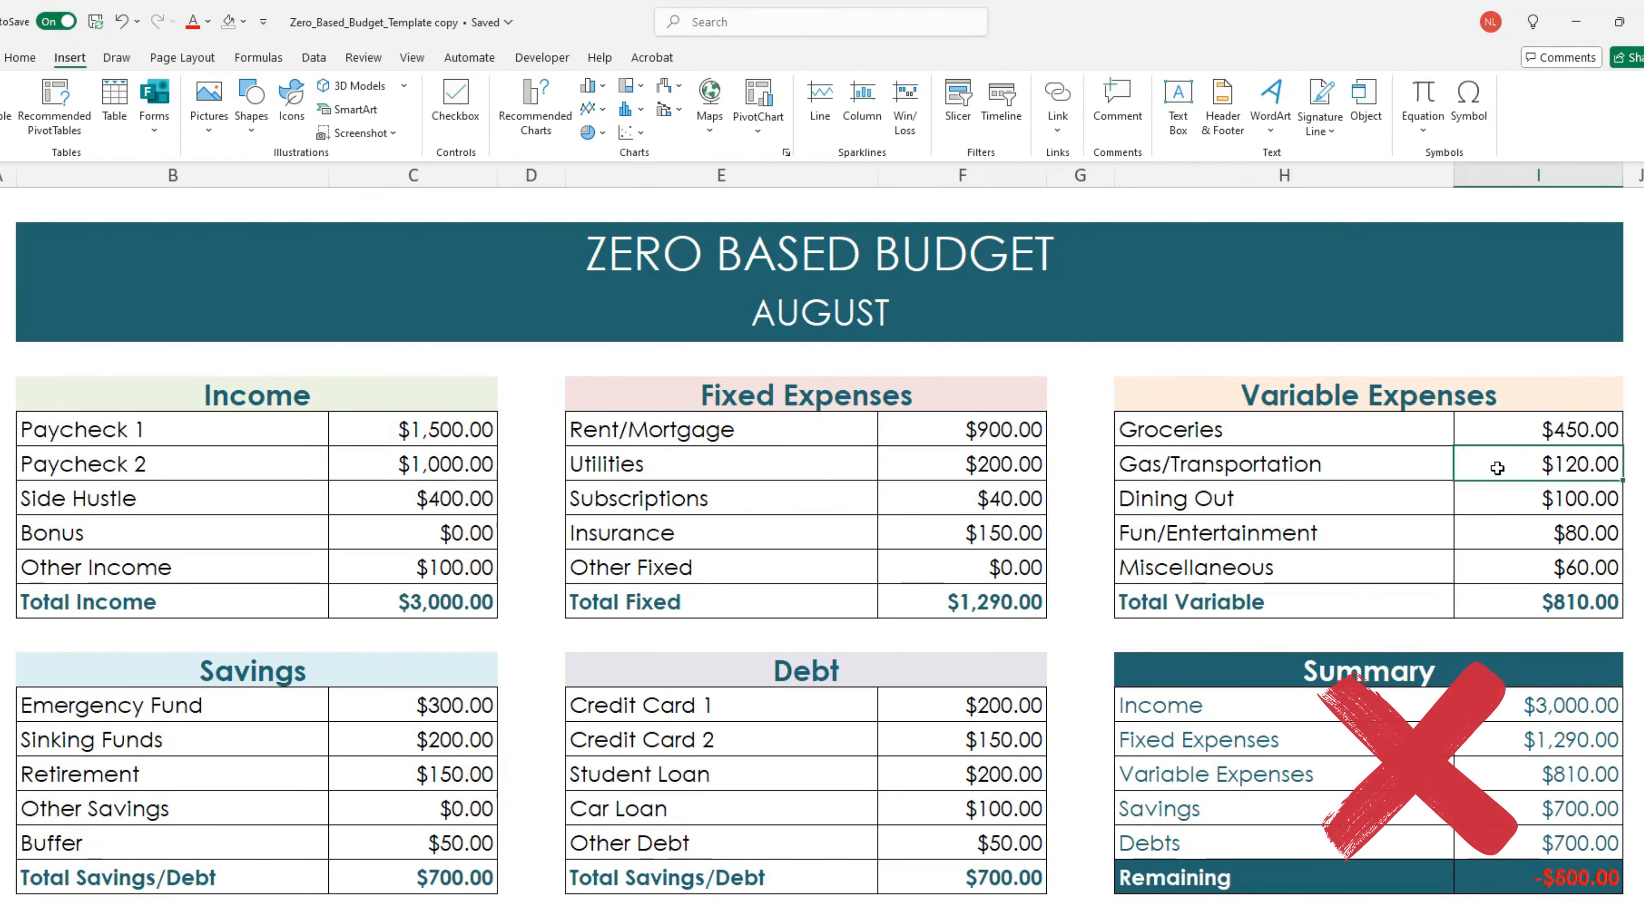
type("250")
key("Return")
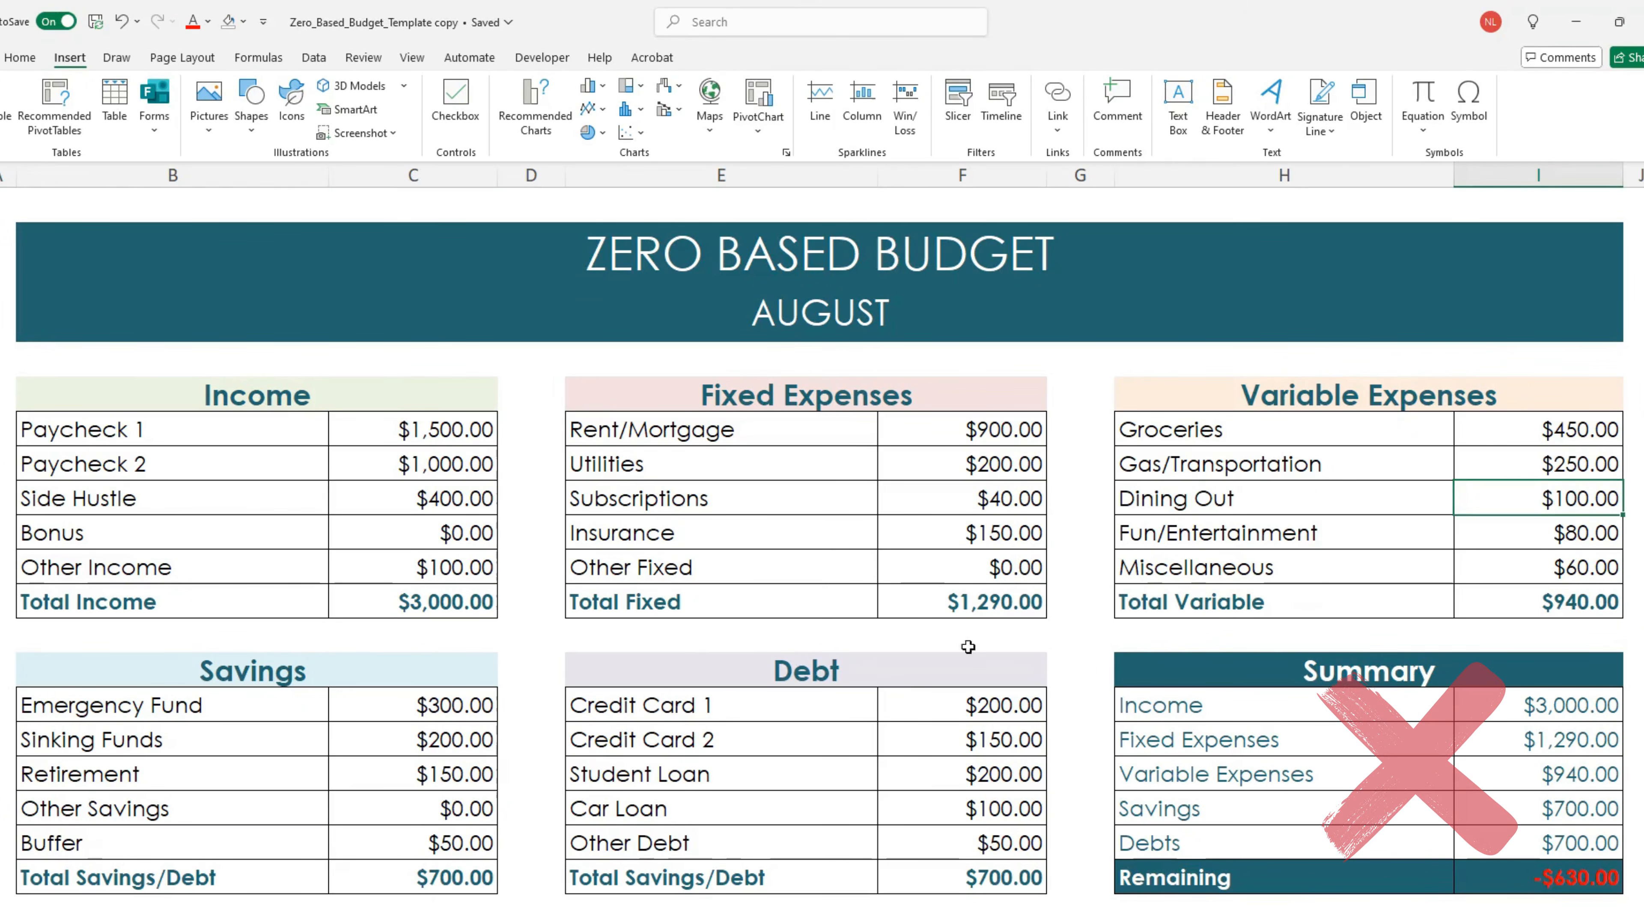
Set the Car Loan amount in the Debt table to $50 and the Paycheck 2 income to $1,200
left_click(953, 804)
type("50")
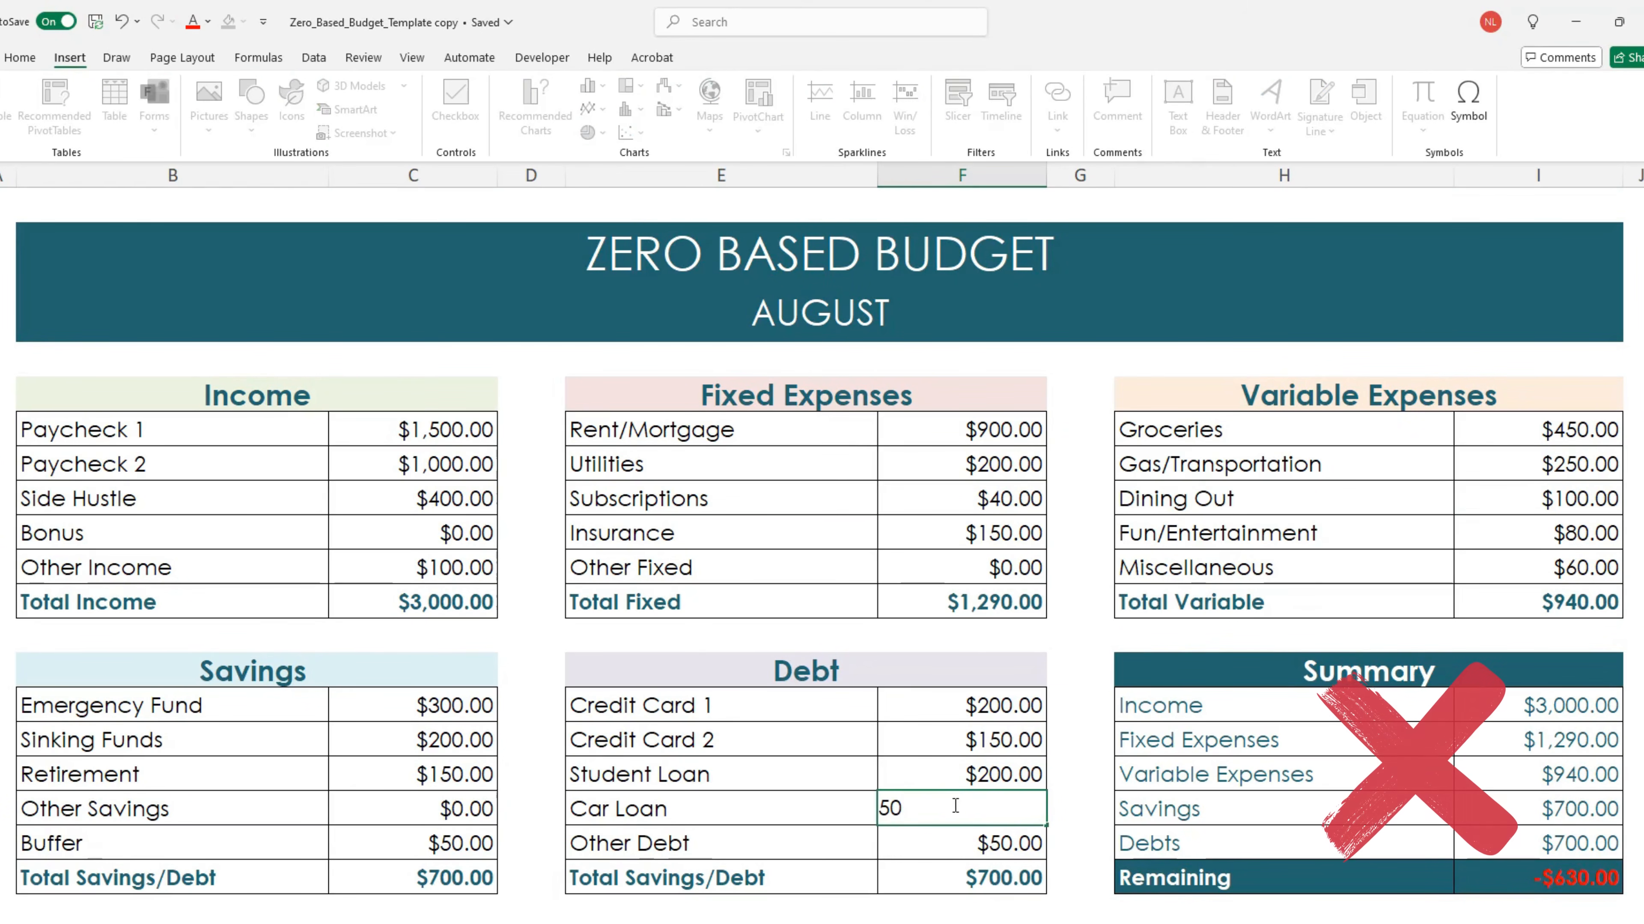
key("Return")
left_click(398, 462)
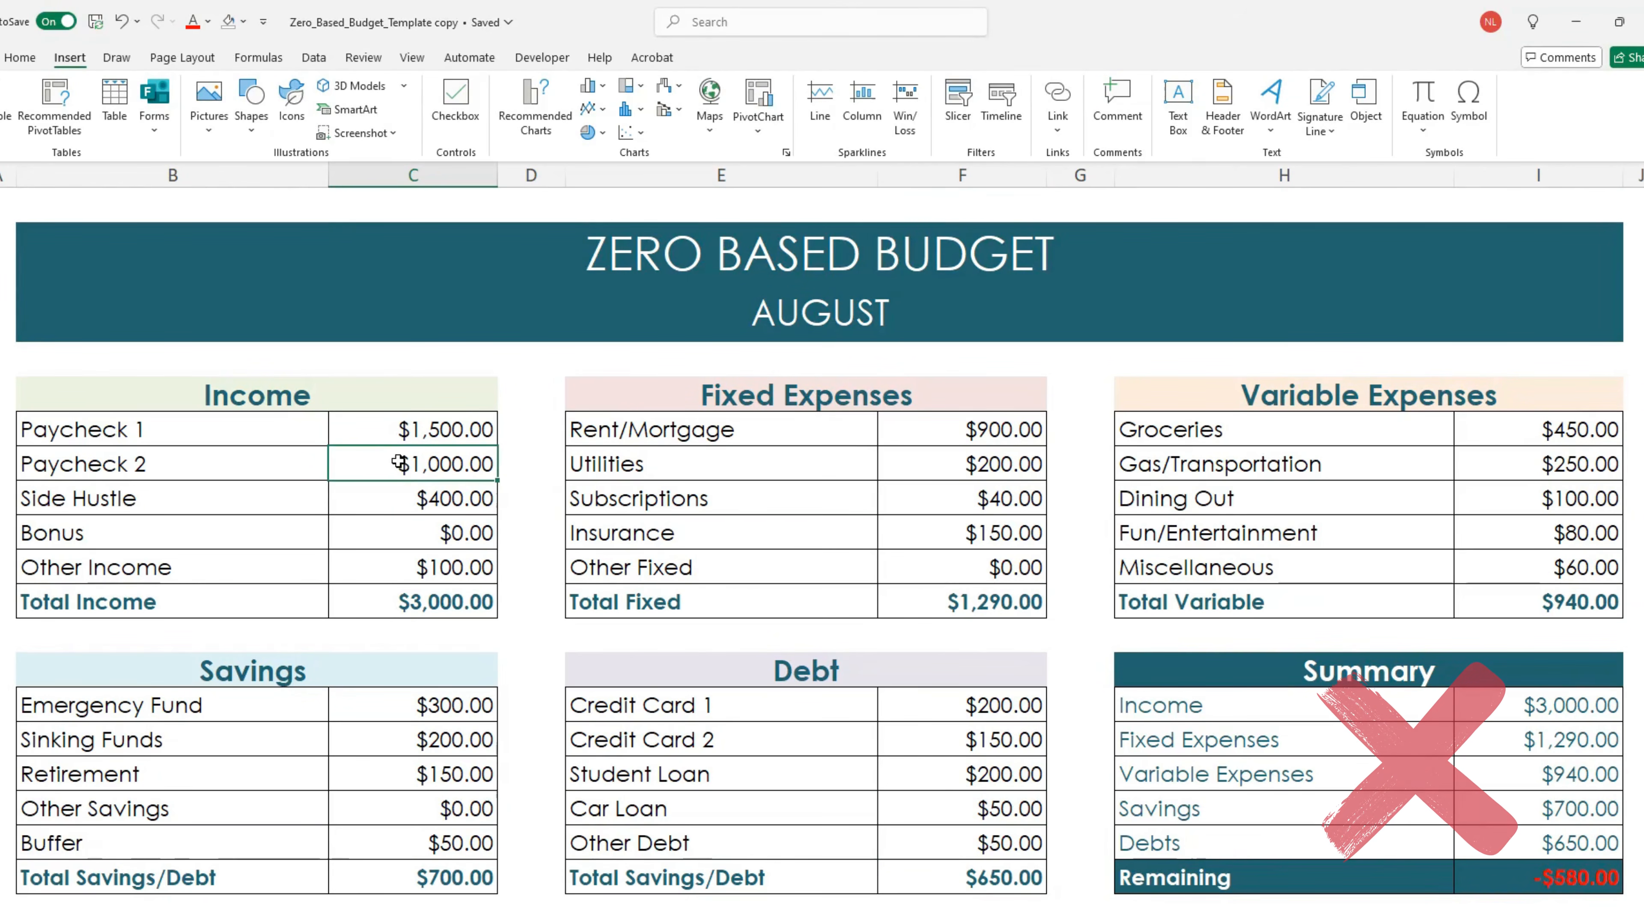
type("1200")
key("Return")
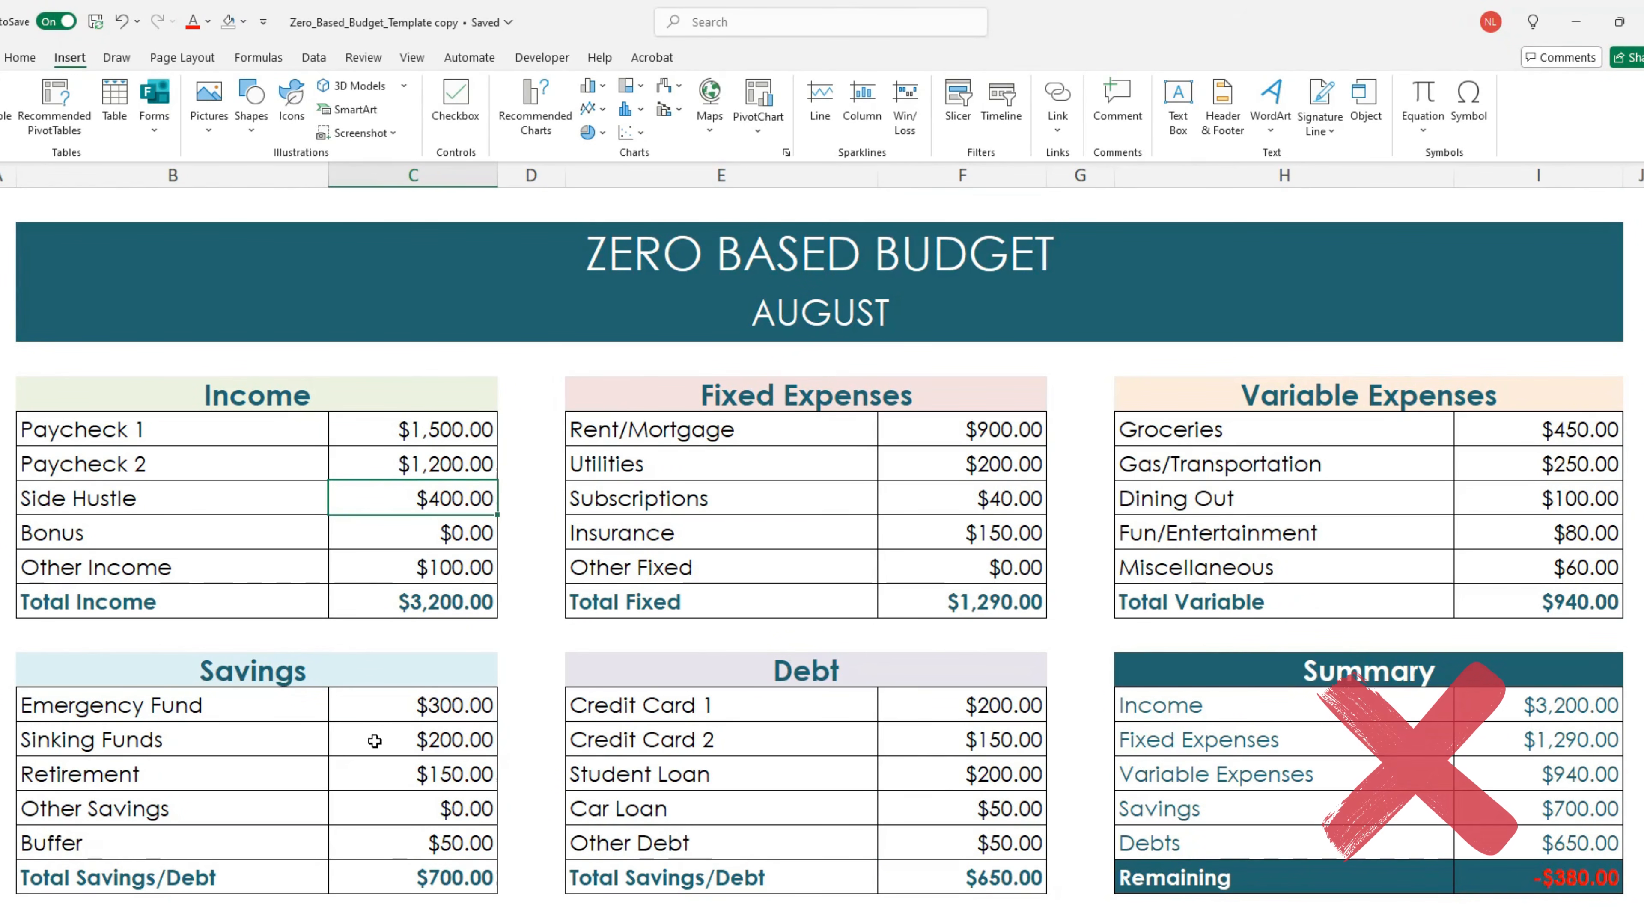